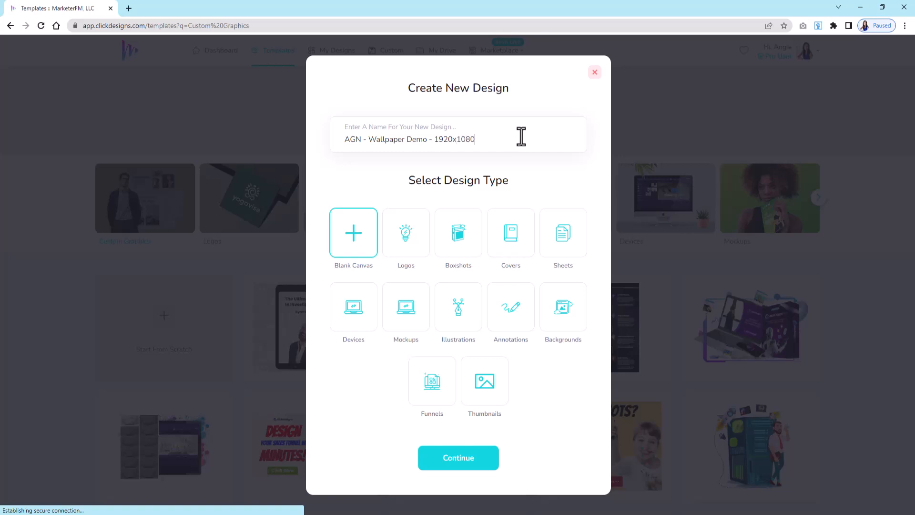
Create a blank canvas design named "AGN - Wallpaper Demo - 1920x1080p" with a size of 1920 by 1080 pixels.
{"action": "type", "text": "p"}
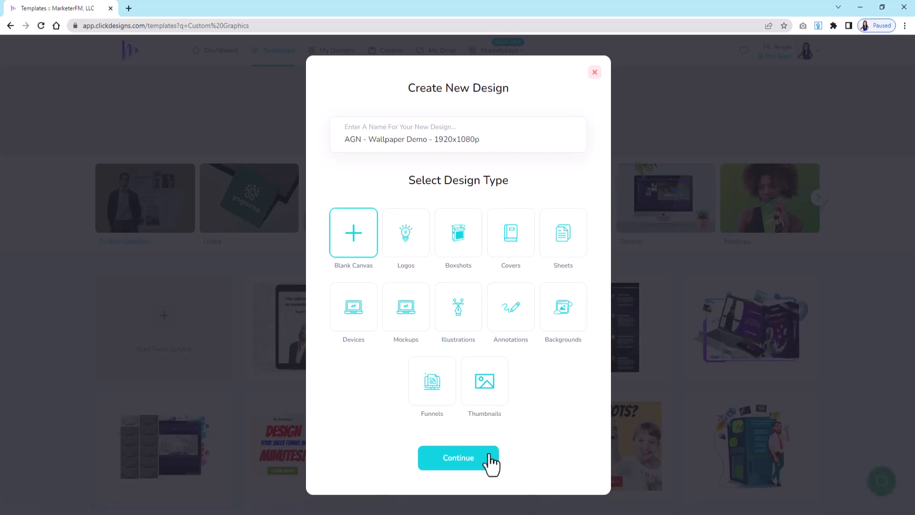
{"action": "left_click", "coordinate": [455, 459]}
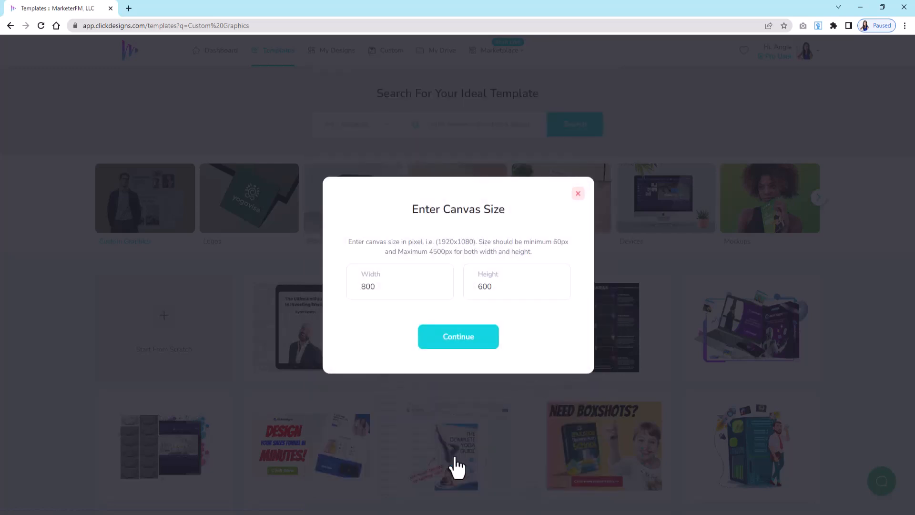
{"action": "left_click_drag", "start_coordinate": [364, 290], "coordinate": [376, 296]}
{"action": "type", "text": "1920"}
{"action": "left_click_drag", "start_coordinate": [487, 290], "coordinate": [480, 292]}
{"action": "left_click", "coordinate": [472, 336]}
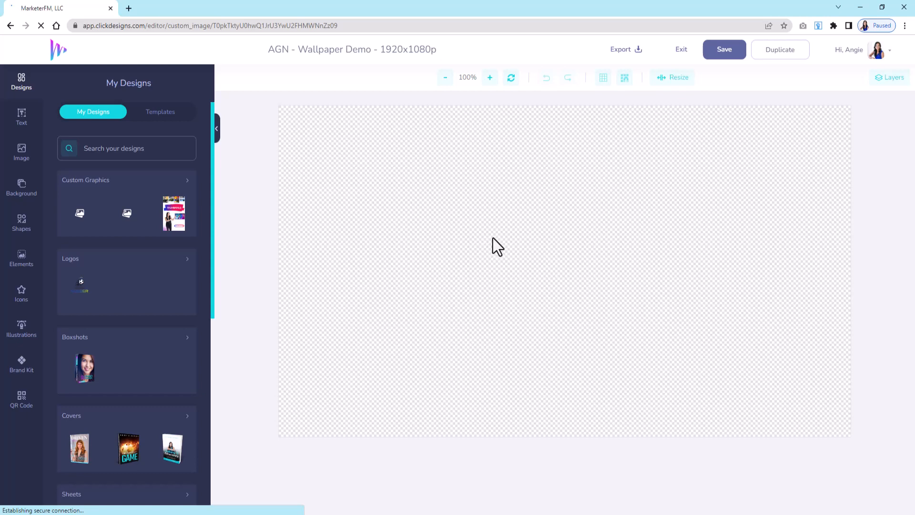
Search the stock background images for "polaroid".
{"action": "left_click", "coordinate": [24, 195]}
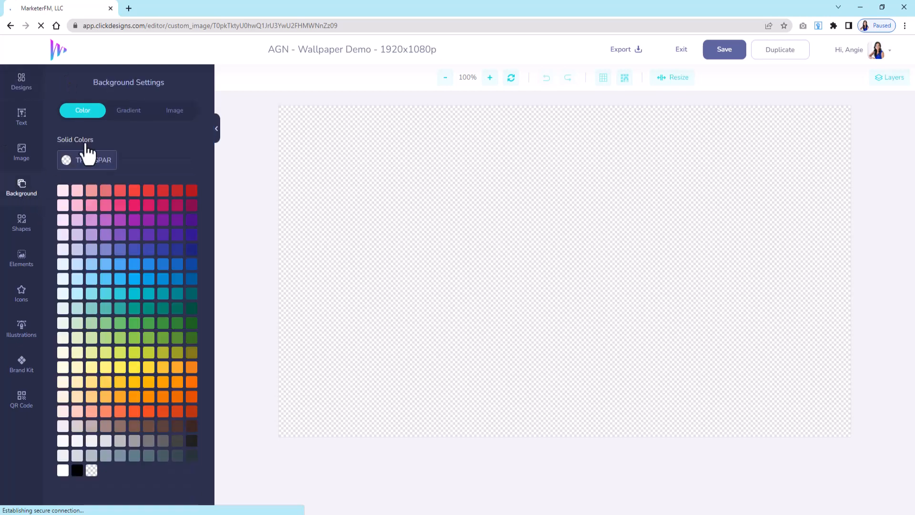
{"action": "left_click", "coordinate": [174, 112]}
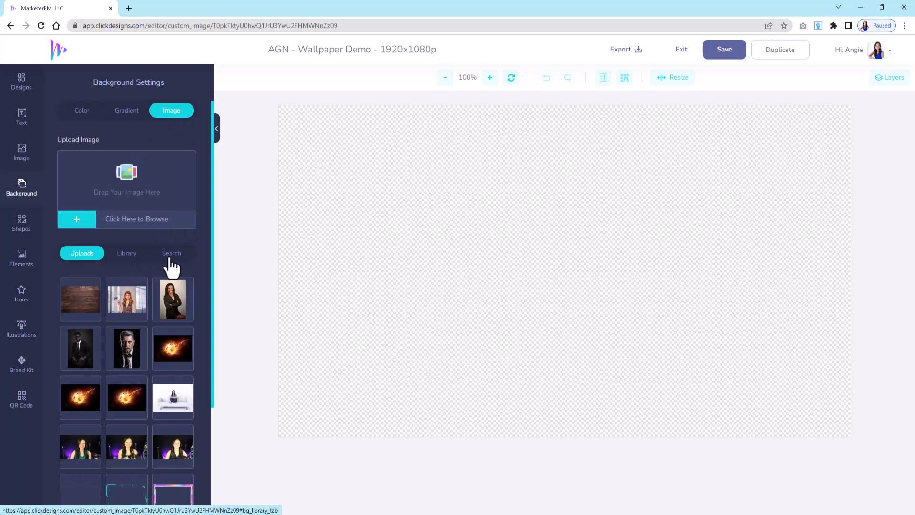
{"action": "left_click", "coordinate": [171, 258]}
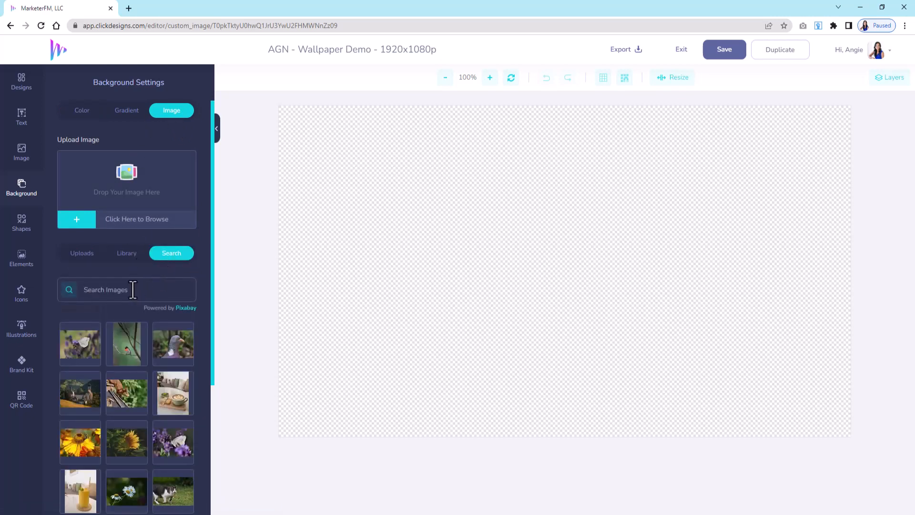
{"action": "left_click", "coordinate": [133, 290]}
{"action": "type", "text": "polaroid"}
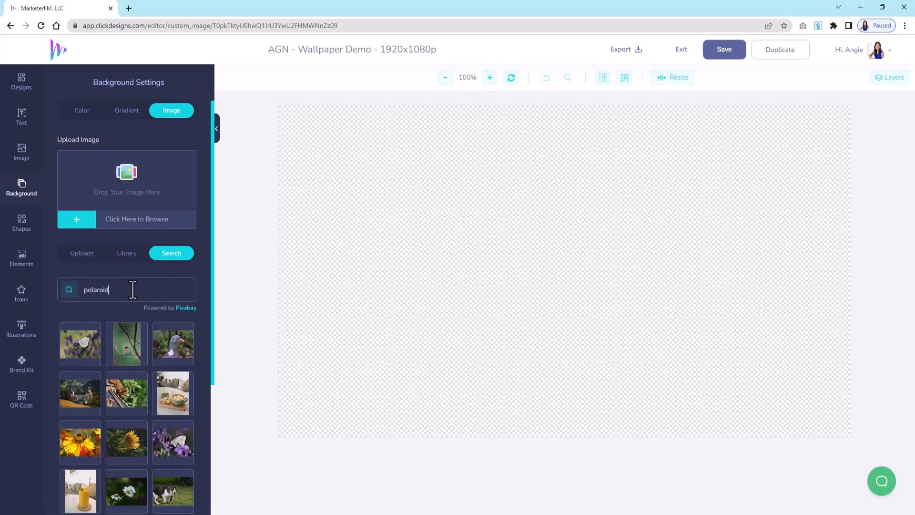
{"action": "key", "text": "Return"}
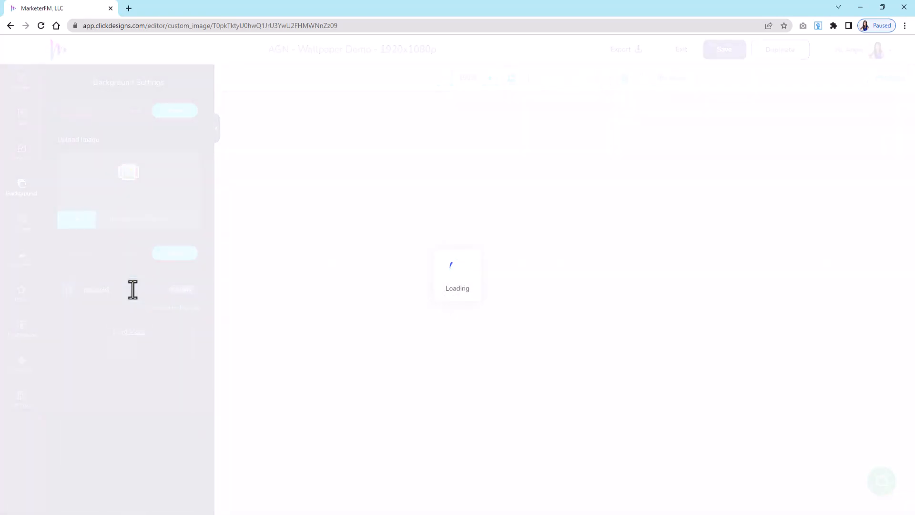
Load more polaroid results and set the purple wood image with hearts and three polaroid frames as the background.
{"action": "scroll", "coordinate": [149, 333], "scroll_direction": "down", "scroll_amount": 4}
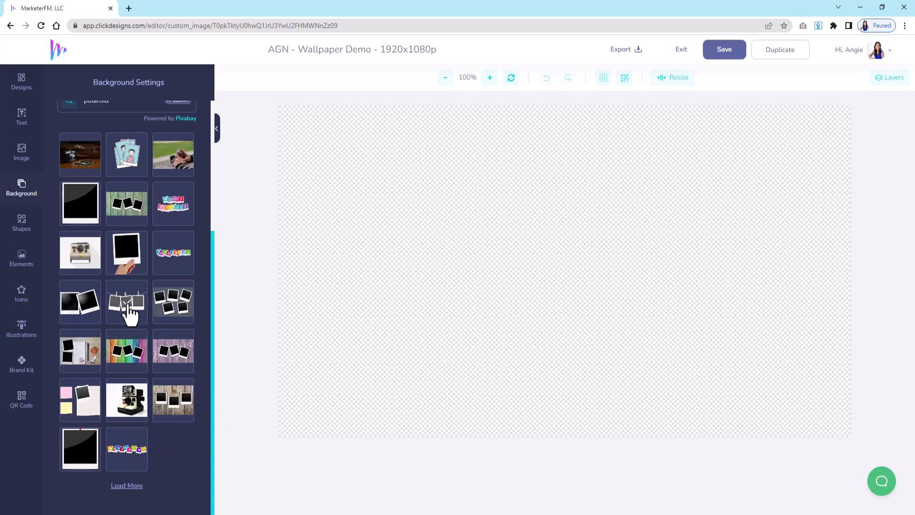
{"action": "left_click", "coordinate": [133, 481]}
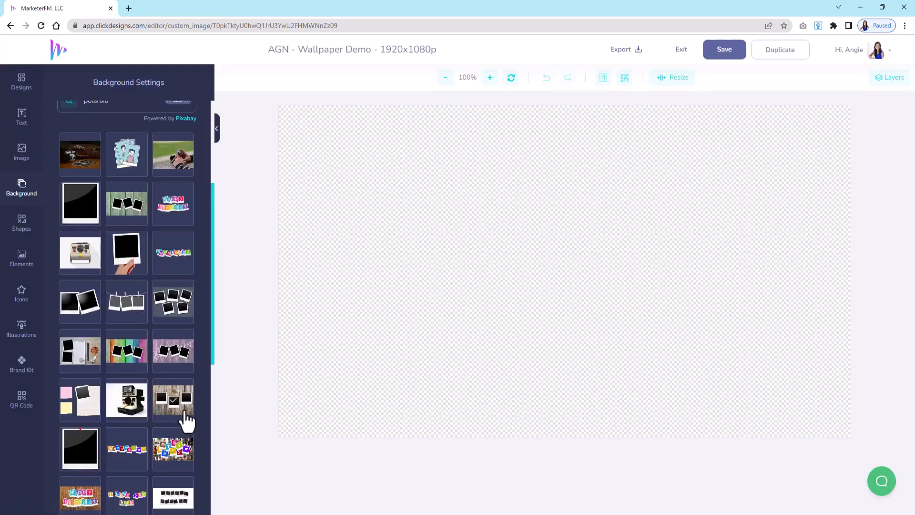
{"action": "scroll", "coordinate": [180, 409], "scroll_direction": "down", "scroll_amount": 3}
{"action": "scroll", "coordinate": [178, 409], "scroll_direction": "down", "scroll_amount": 2}
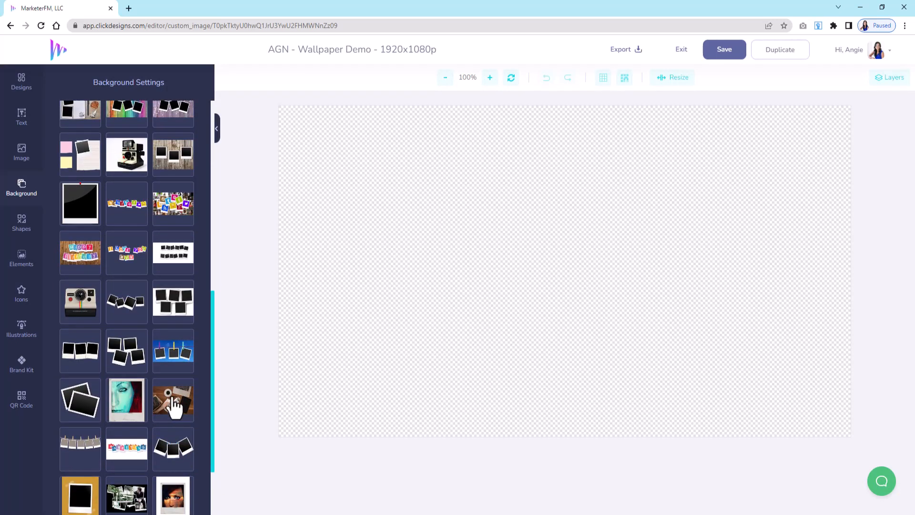
{"action": "scroll", "coordinate": [180, 422], "scroll_direction": "down", "scroll_amount": 2}
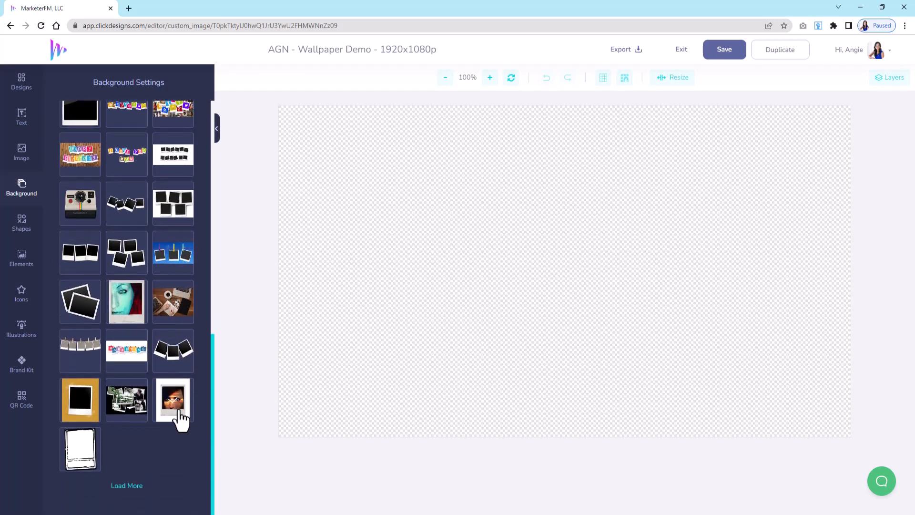
{"action": "scroll", "coordinate": [131, 407], "scroll_direction": "up", "scroll_amount": 1}
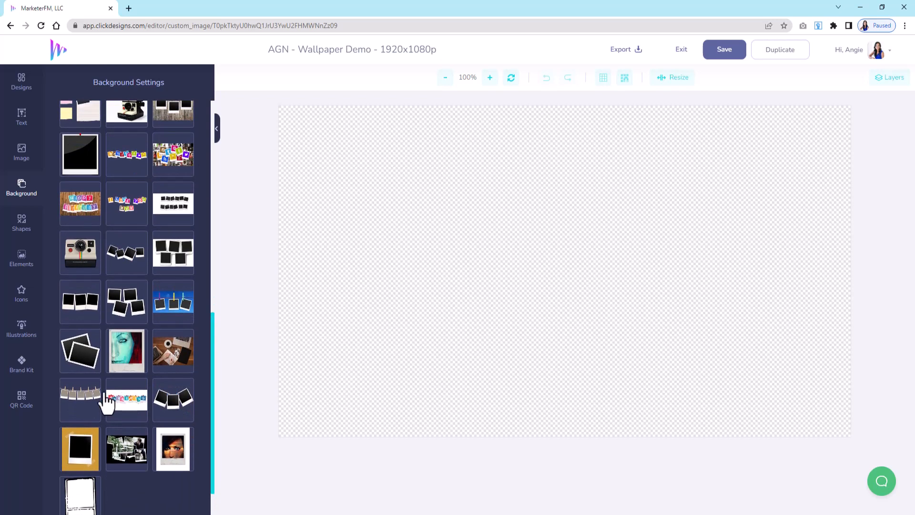
{"action": "scroll", "coordinate": [104, 391], "scroll_direction": "up", "scroll_amount": 2}
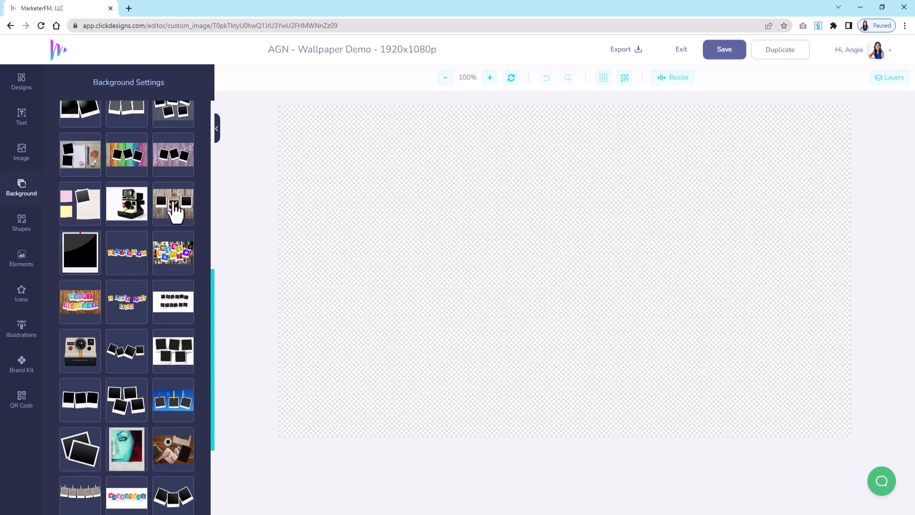
{"action": "left_click", "coordinate": [172, 164]}
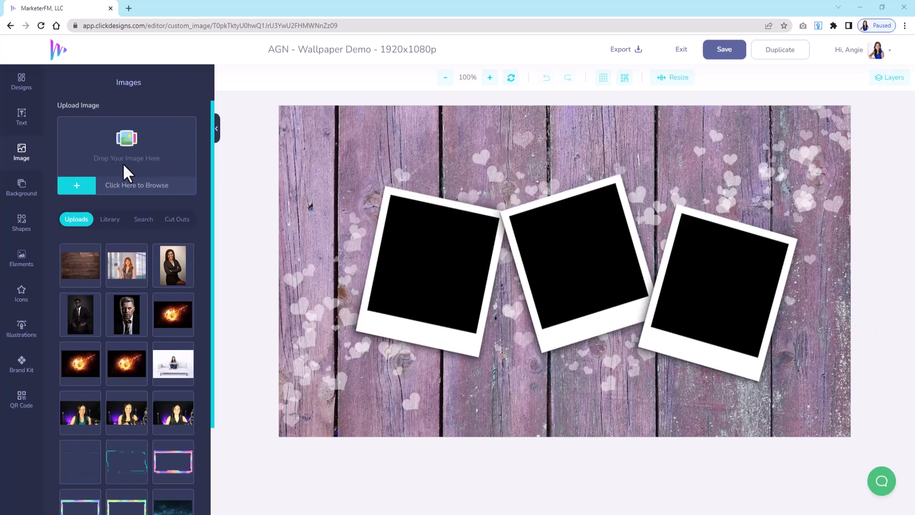
Upload three family photos to the image uploads.
{"action": "left_click_drag", "start_coordinate": [124, 166], "coordinate": [123, 177]}
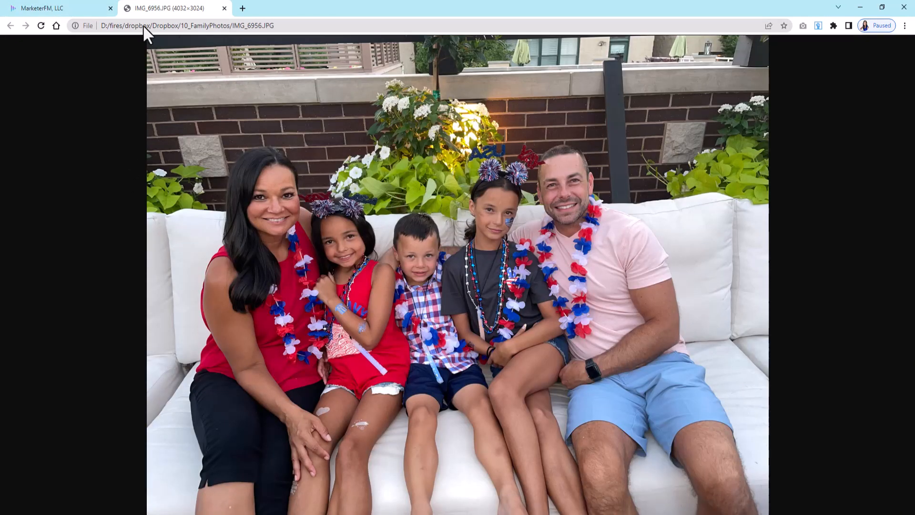
{"action": "left_click", "coordinate": [80, 9]}
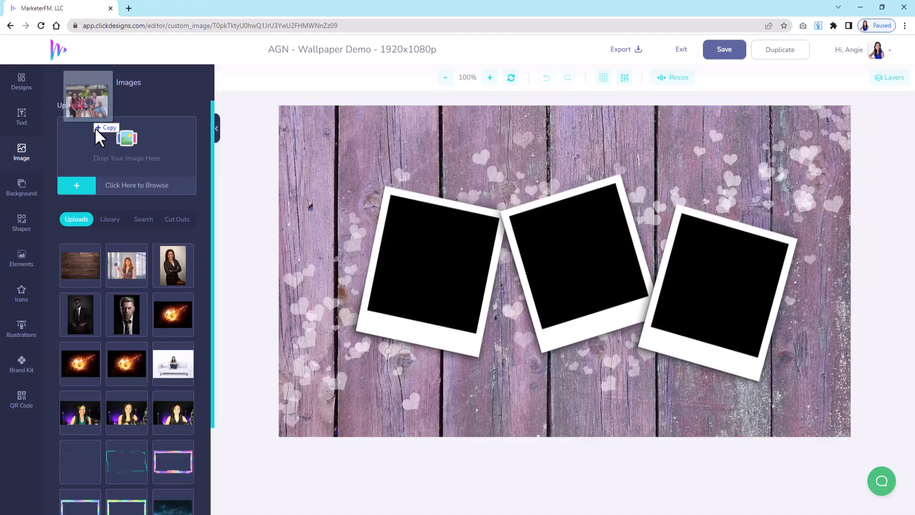
{"action": "left_click_drag", "start_coordinate": [95, 127], "coordinate": [116, 167]}
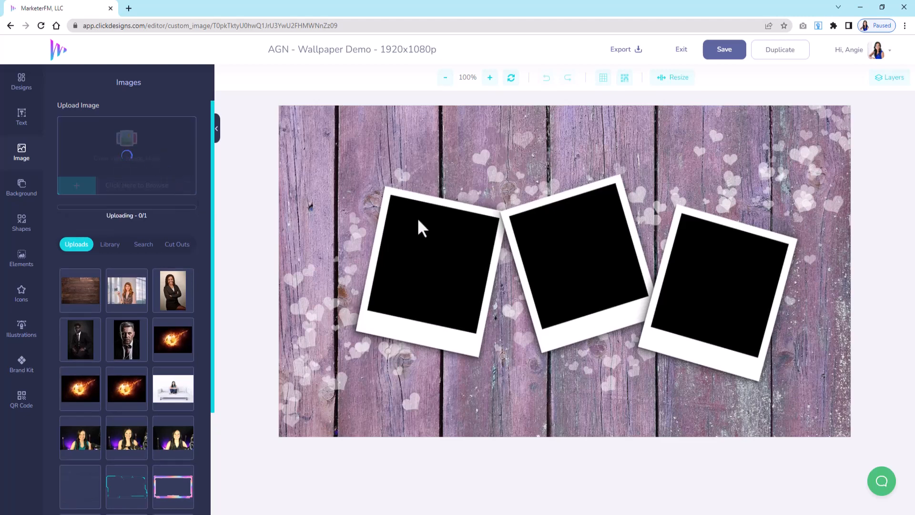
{"action": "left_click_drag", "start_coordinate": [391, 278], "coordinate": [143, 171]}
{"action": "left_click_drag", "start_coordinate": [125, 165], "coordinate": [132, 177]}
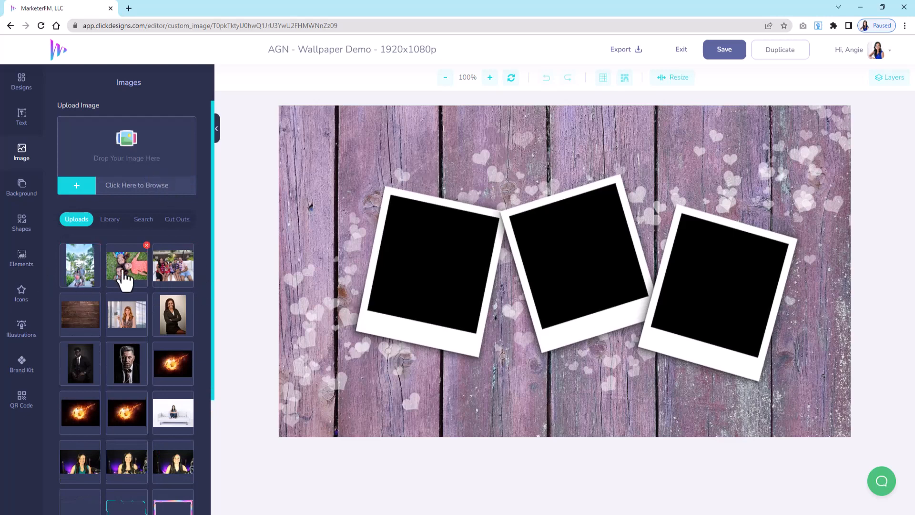
Add the family photo with palm trees to the canvas and crop it closely around the five people.
{"action": "left_click", "coordinate": [82, 276]}
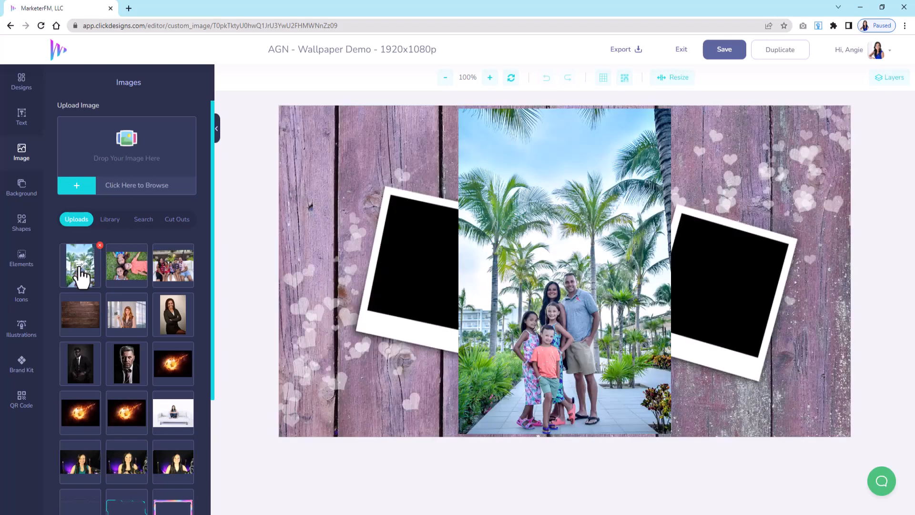
{"action": "left_click", "coordinate": [607, 302]}
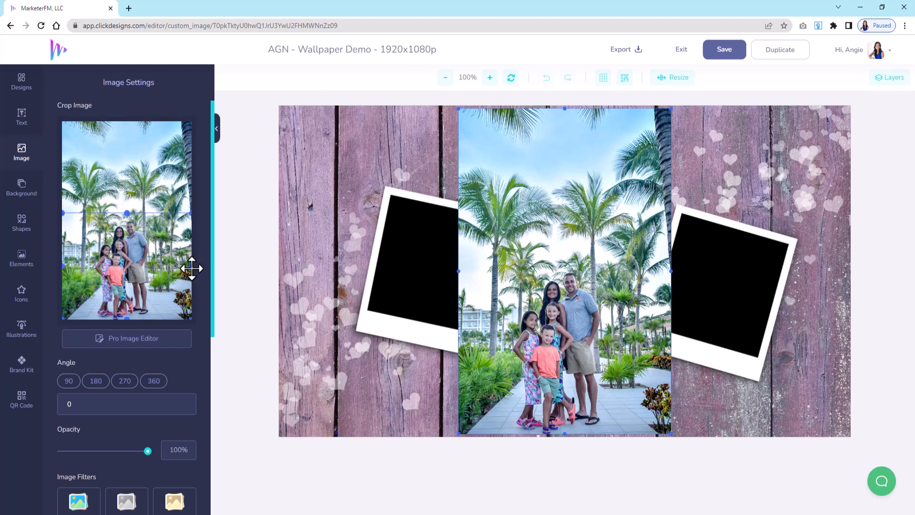
{"action": "left_click_drag", "start_coordinate": [192, 268], "coordinate": [192, 271]}
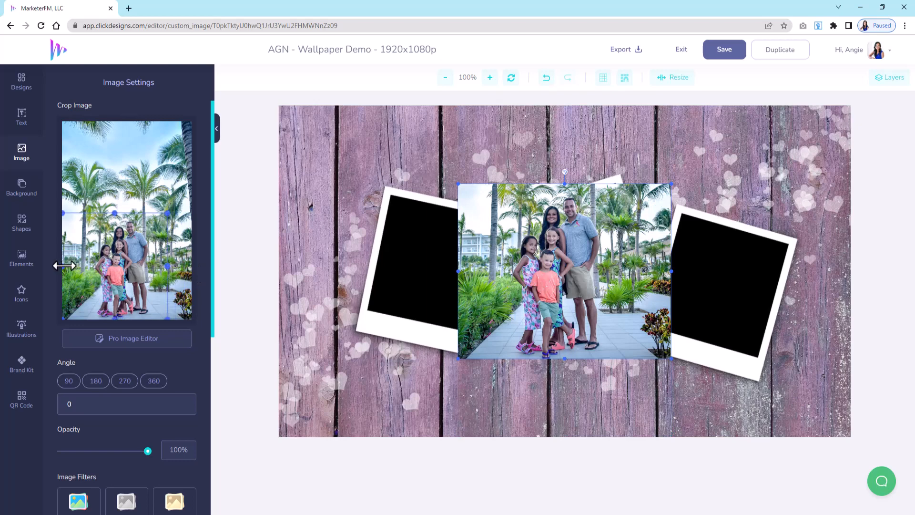
{"action": "left_click_drag", "start_coordinate": [64, 266], "coordinate": [84, 265]}
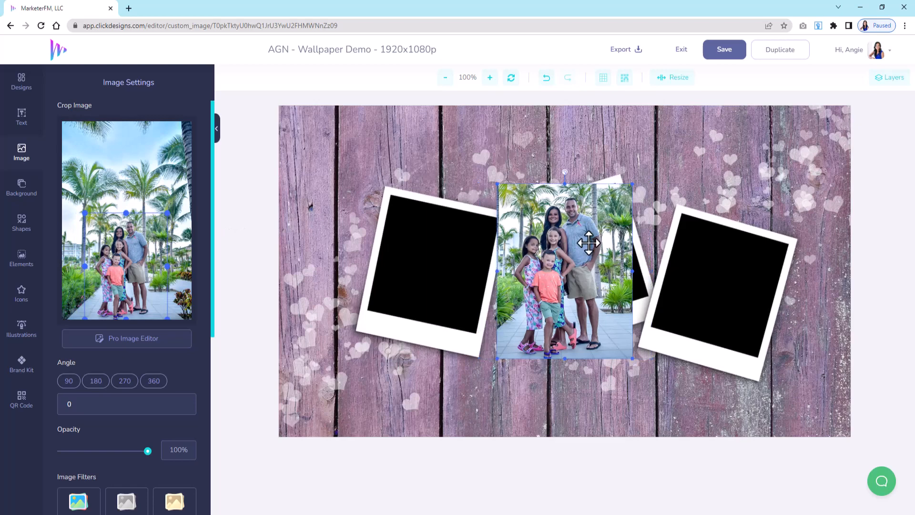
Rotate the palm tree photo to 343 degrees and position it over the middle polaroid frame.
{"action": "mouse_move", "coordinate": [590, 243]}
{"action": "left_mouse_down"}
{"action": "mouse_move", "coordinate": [506, 266]}
{"action": "mouse_move", "coordinate": [597, 258]}
{"action": "left_mouse_up"}
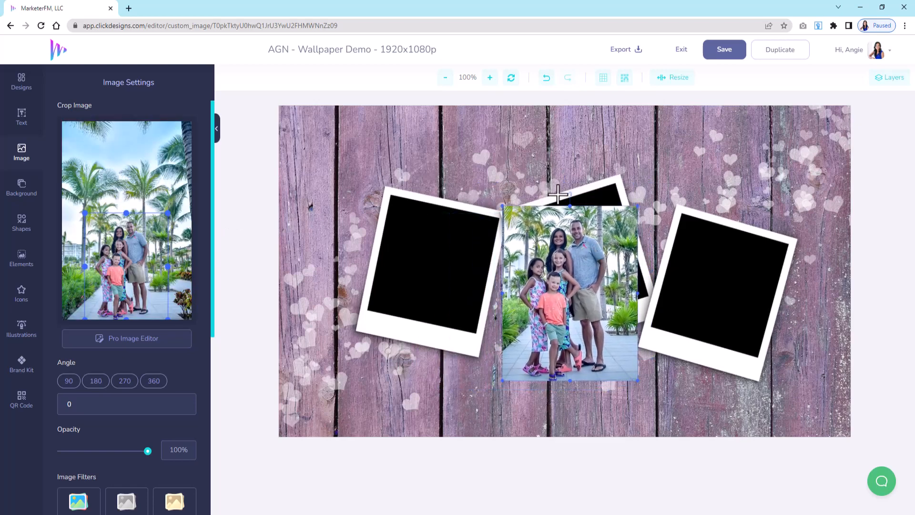
{"action": "left_click_drag", "start_coordinate": [557, 195], "coordinate": [539, 191]}
{"action": "left_click_drag", "start_coordinate": [569, 266], "coordinate": [580, 257]}
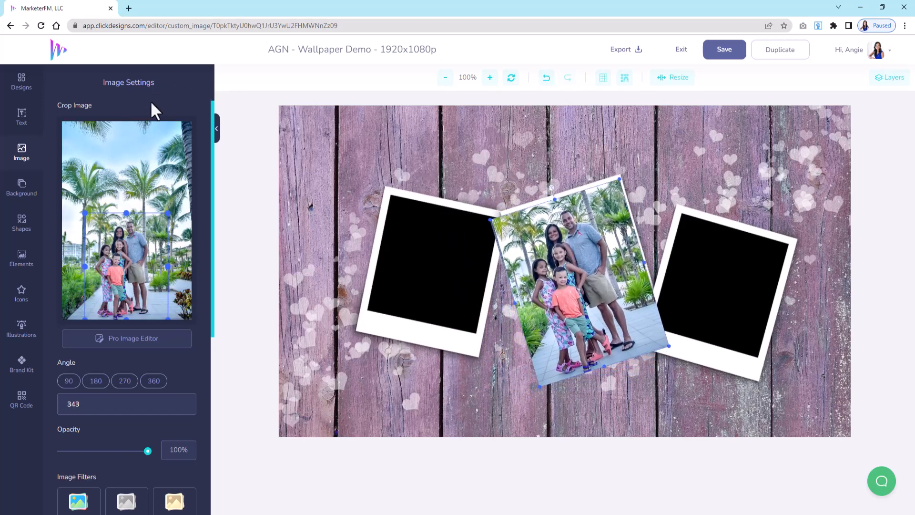
Trim the palm tree photo's top and bottom, scale it down and fit it inside the middle polaroid's black area.
{"action": "left_click_drag", "start_coordinate": [125, 215], "coordinate": [126, 218]}
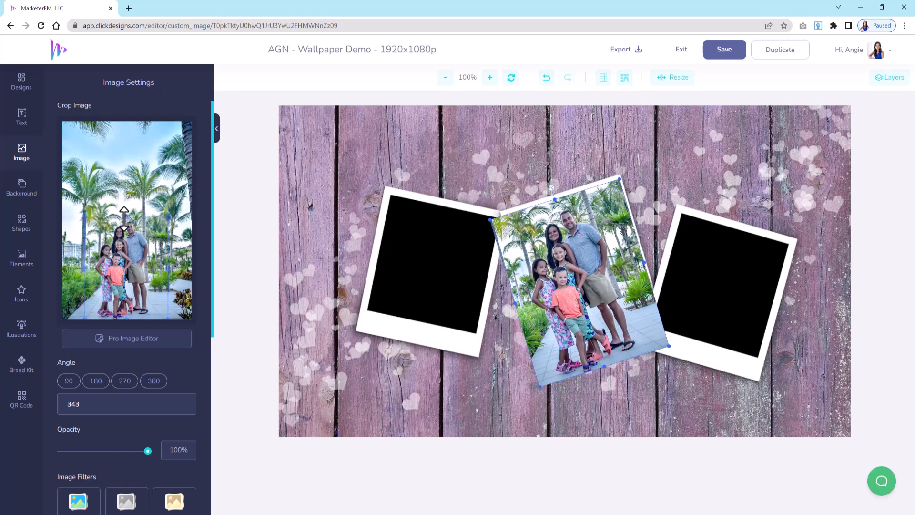
{"action": "left_click_drag", "start_coordinate": [656, 339], "coordinate": [665, 347]}
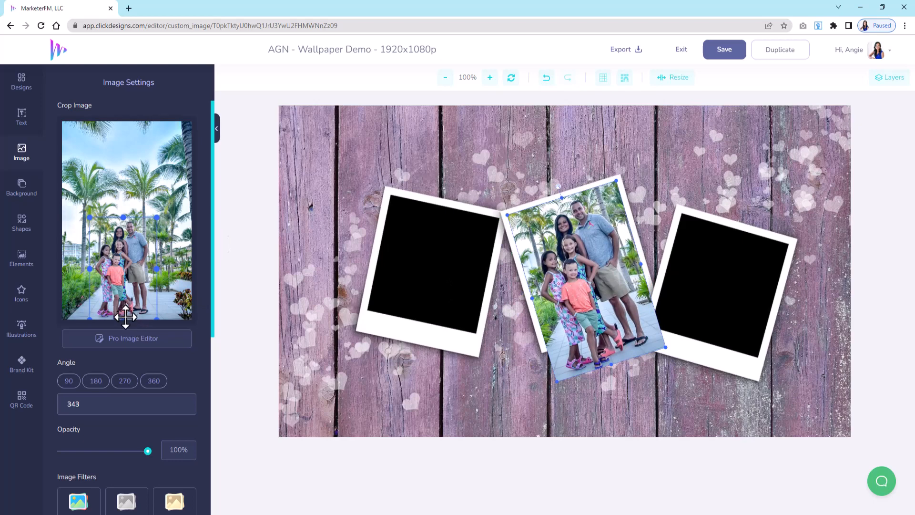
{"action": "left_click_drag", "start_coordinate": [123, 318], "coordinate": [121, 297]}
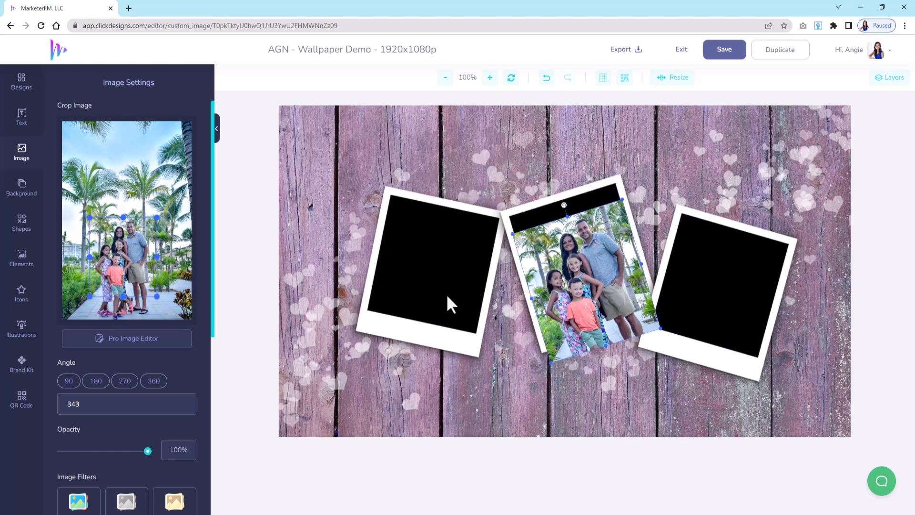
{"action": "left_click_drag", "start_coordinate": [575, 289], "coordinate": [570, 270]}
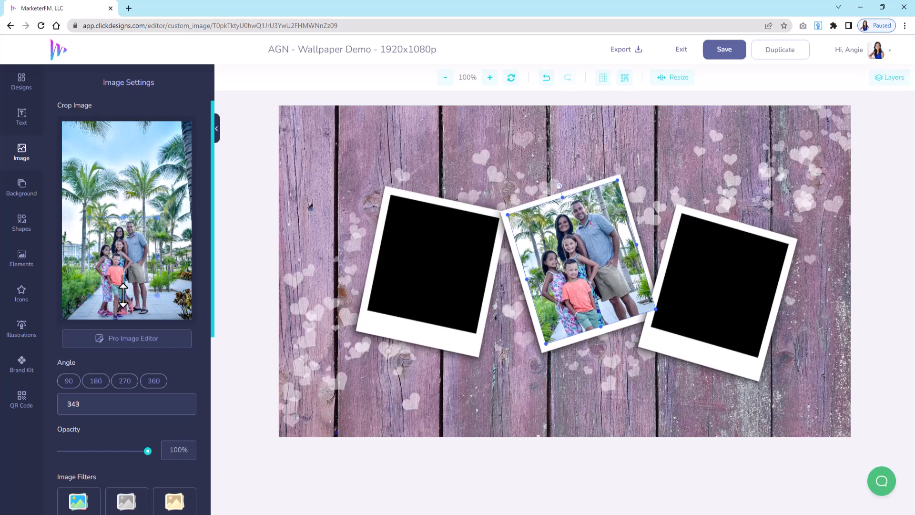
{"action": "left_click_drag", "start_coordinate": [123, 293], "coordinate": [123, 293]}
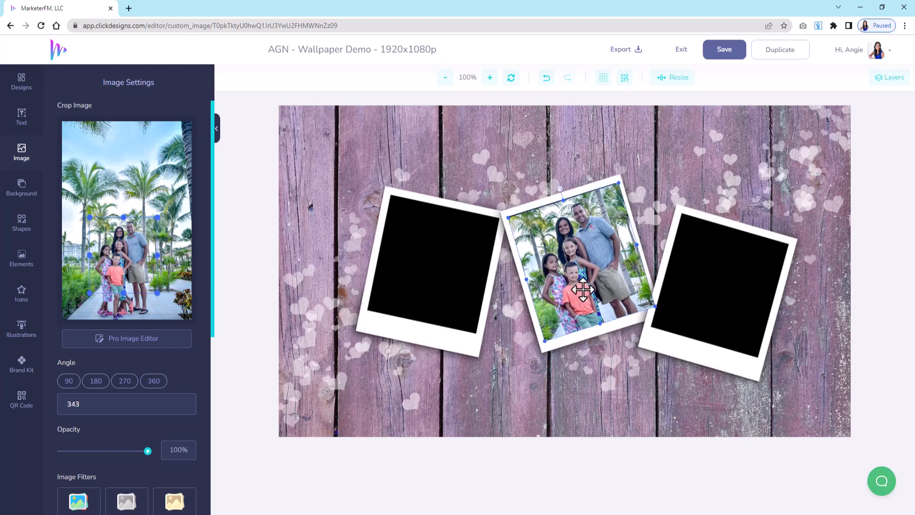
{"action": "left_click_drag", "start_coordinate": [582, 288], "coordinate": [581, 286]}
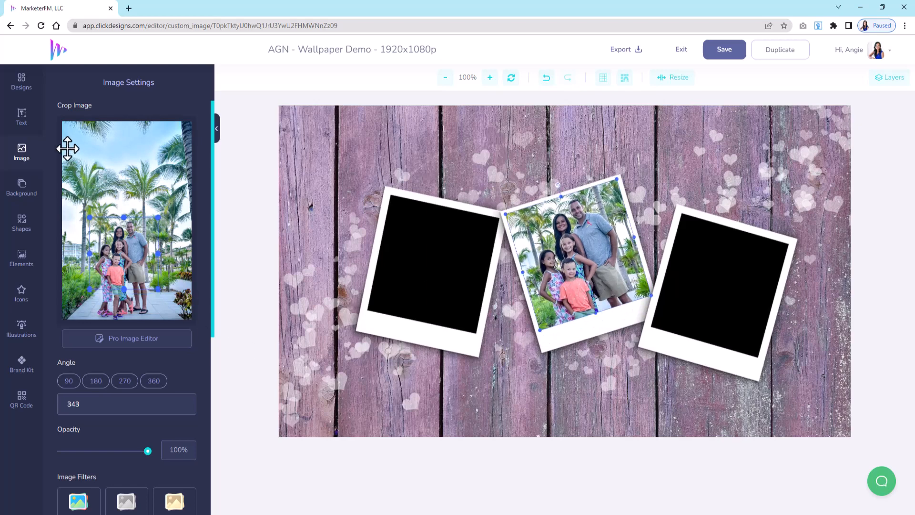
Add the photo of the three children lying on the grass to the canvas and crop off part of its right side.
{"action": "left_click", "coordinate": [22, 172]}
{"action": "left_click", "coordinate": [21, 154]}
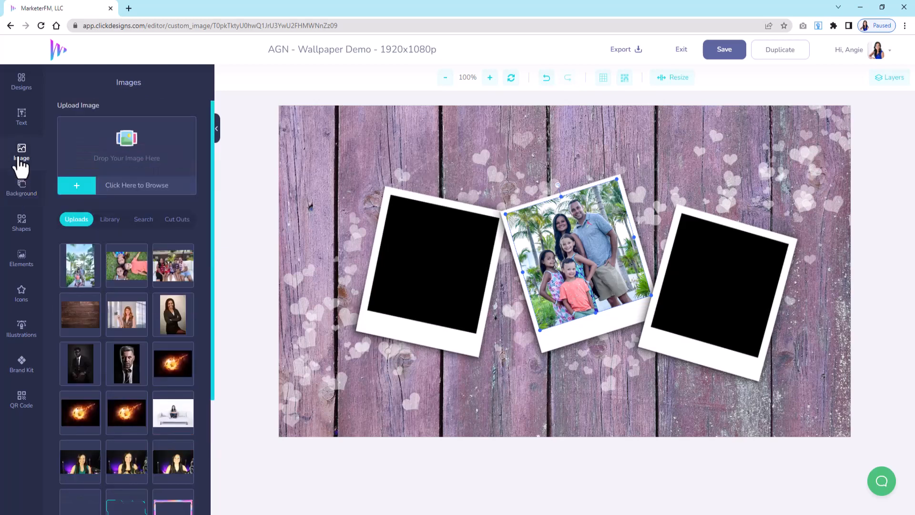
{"action": "left_click", "coordinate": [133, 281]}
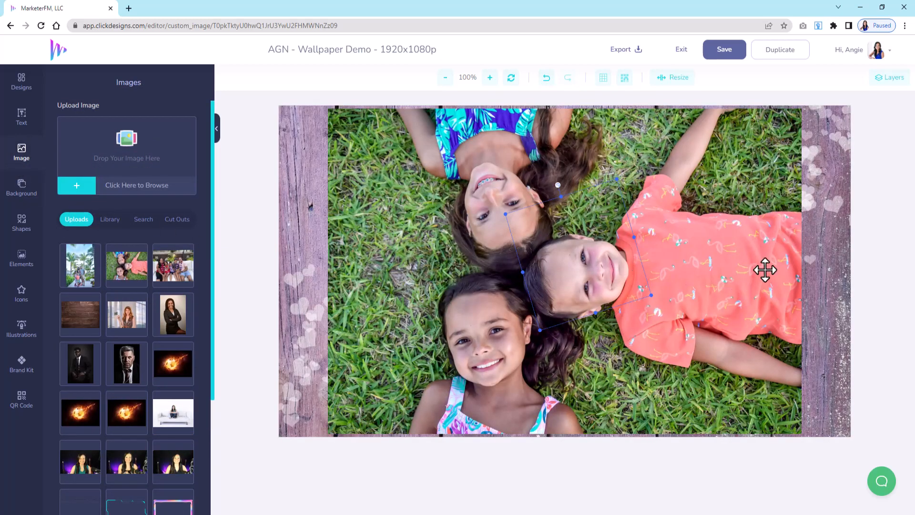
{"action": "left_click", "coordinate": [757, 255]}
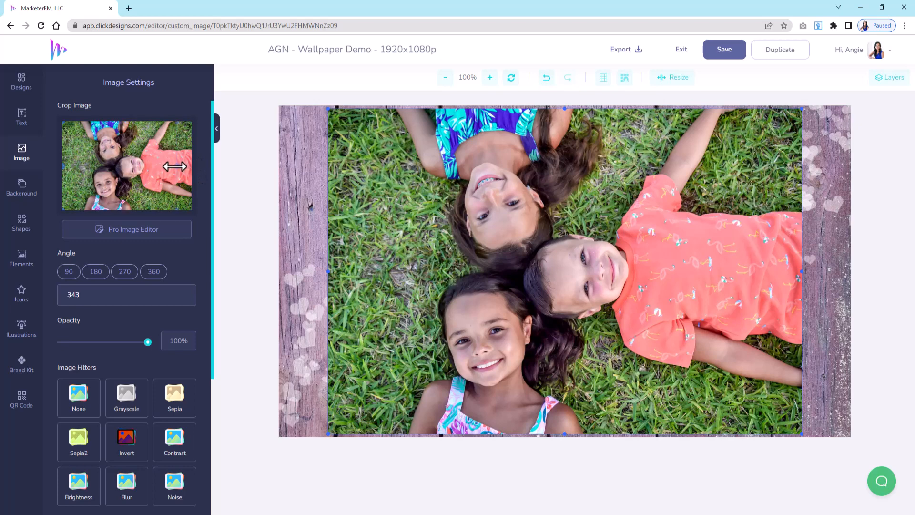
{"action": "left_click_drag", "start_coordinate": [175, 167], "coordinate": [160, 167]}
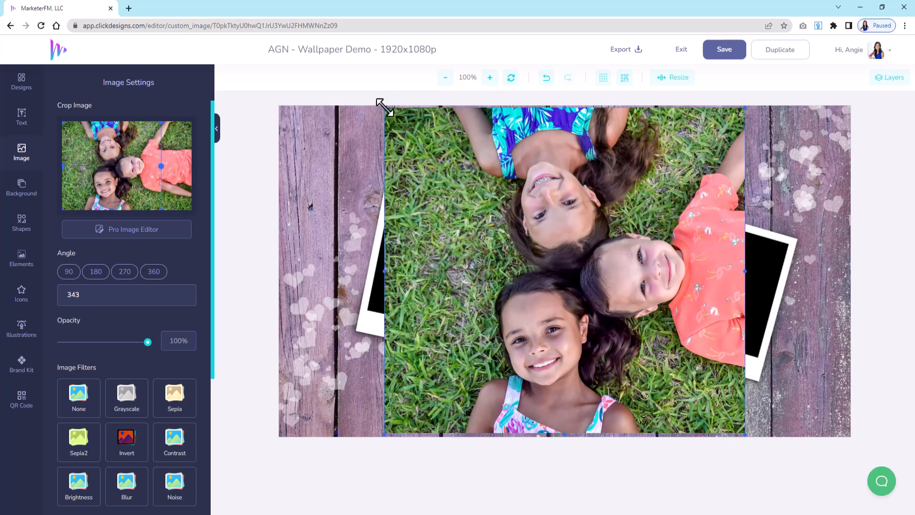
Scale the grass photo down, rotate it to 12 degrees and position it over the left polaroid frame.
{"action": "left_click_drag", "start_coordinate": [385, 107], "coordinate": [567, 272]}
{"action": "left_click_drag", "start_coordinate": [634, 321], "coordinate": [382, 254]}
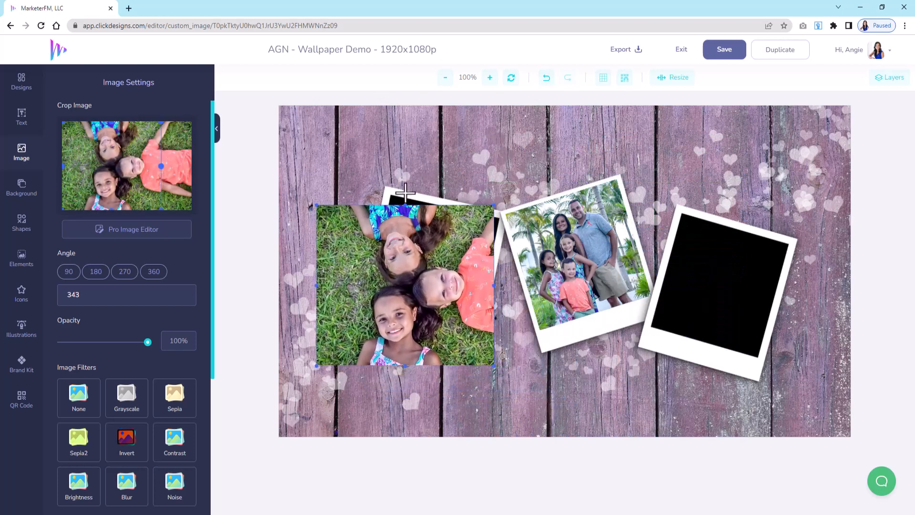
{"action": "left_click_drag", "start_coordinate": [405, 192], "coordinate": [425, 189]}
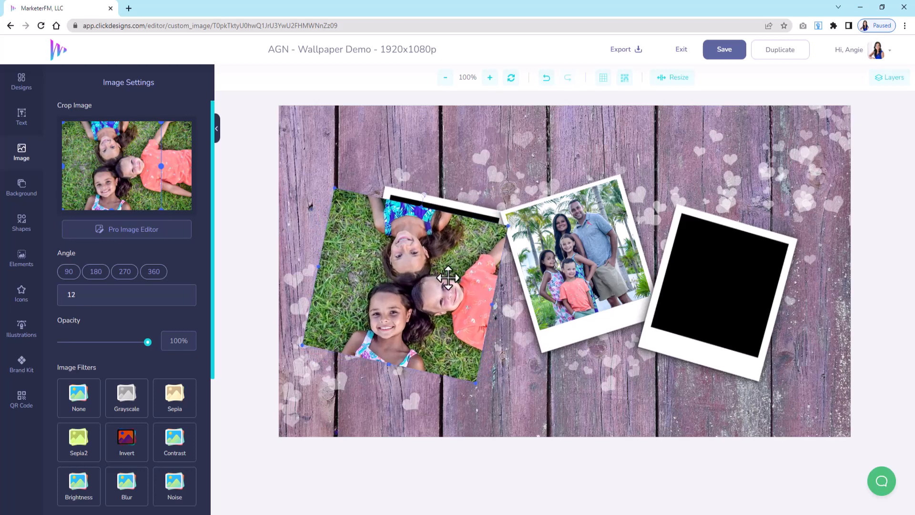
{"action": "left_click_drag", "start_coordinate": [439, 269], "coordinate": [444, 268]}
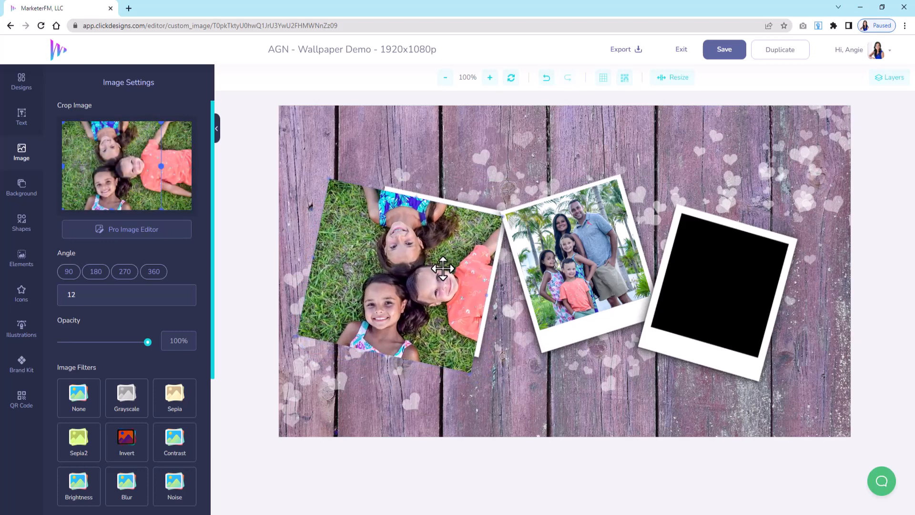
Crop the grass photo's left side and bottom edge and fit it inside the left polaroid's black area.
{"action": "left_click_drag", "start_coordinate": [297, 340], "coordinate": [331, 312]}
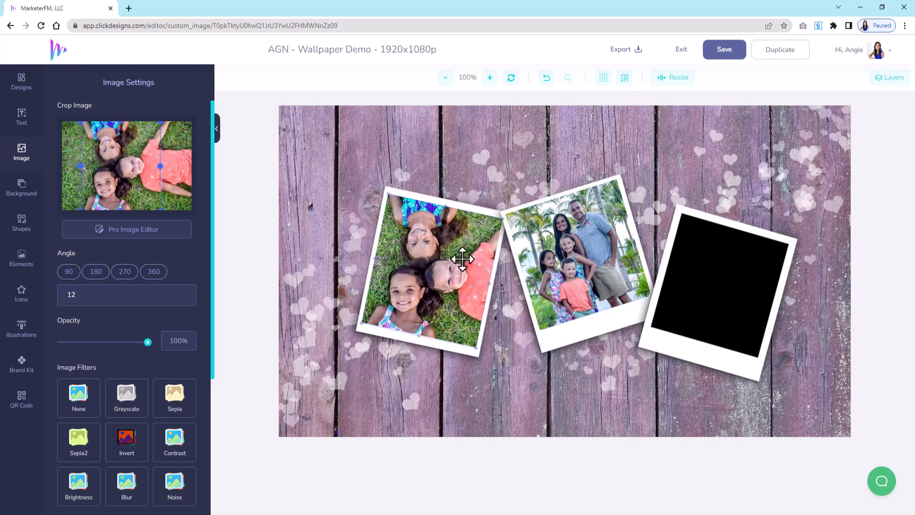
{"action": "left_click_drag", "start_coordinate": [462, 256], "coordinate": [461, 258]}
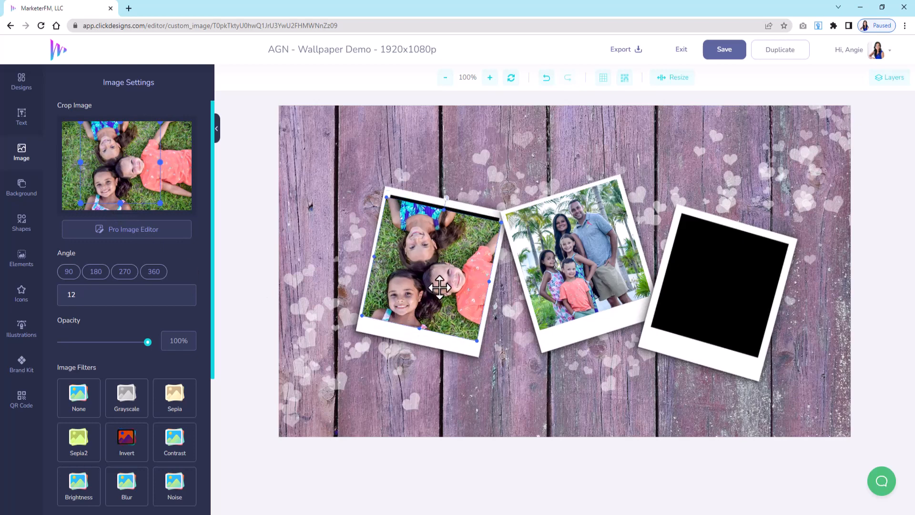
{"action": "left_click_drag", "start_coordinate": [439, 288], "coordinate": [439, 284]}
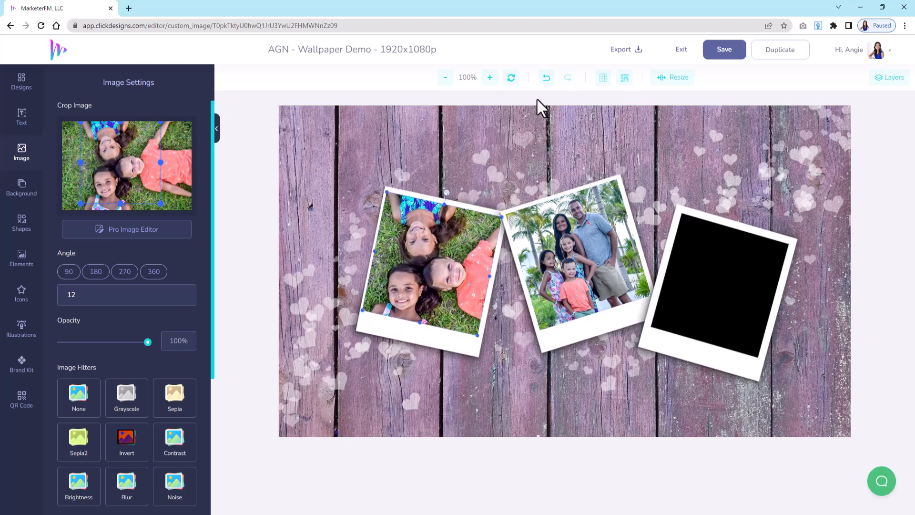
{"action": "left_click_drag", "start_coordinate": [467, 277], "coordinate": [464, 280]}
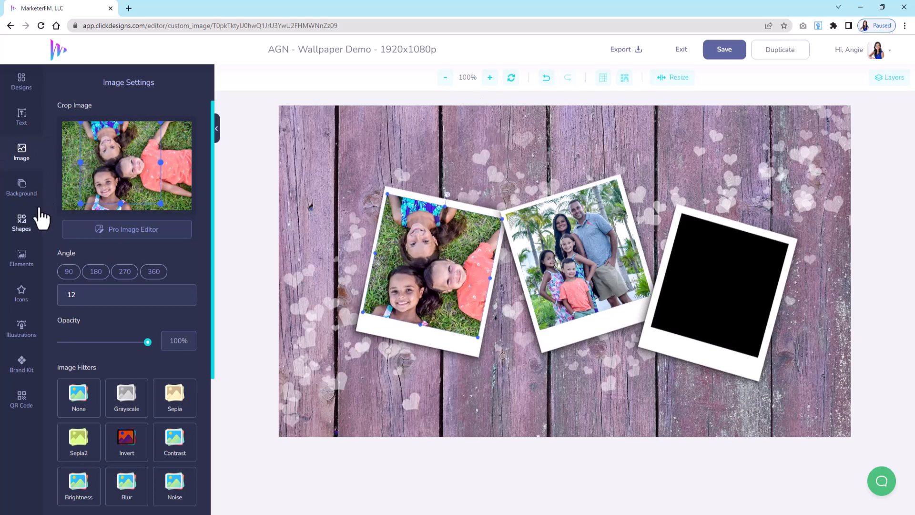
Add the family photo on the white sofa to the canvas and crop off part of its left side.
{"action": "left_click", "coordinate": [21, 158]}
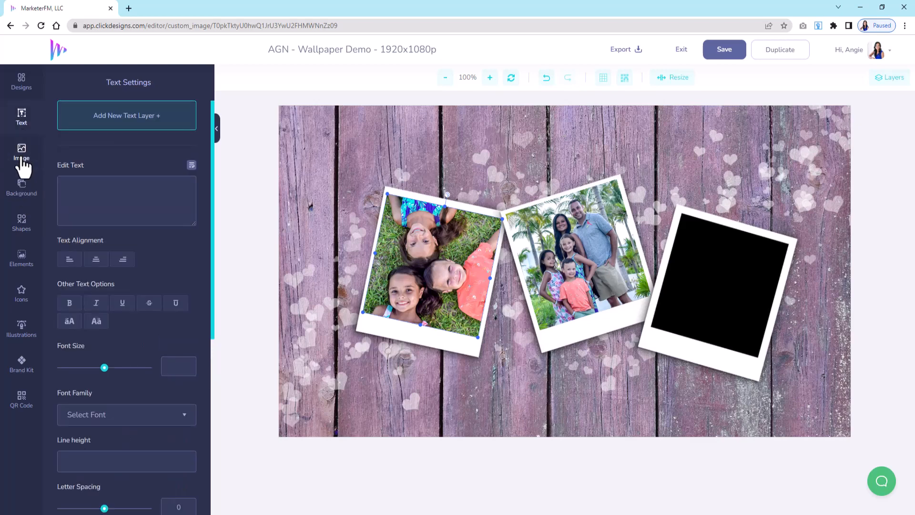
{"action": "left_click", "coordinate": [173, 275]}
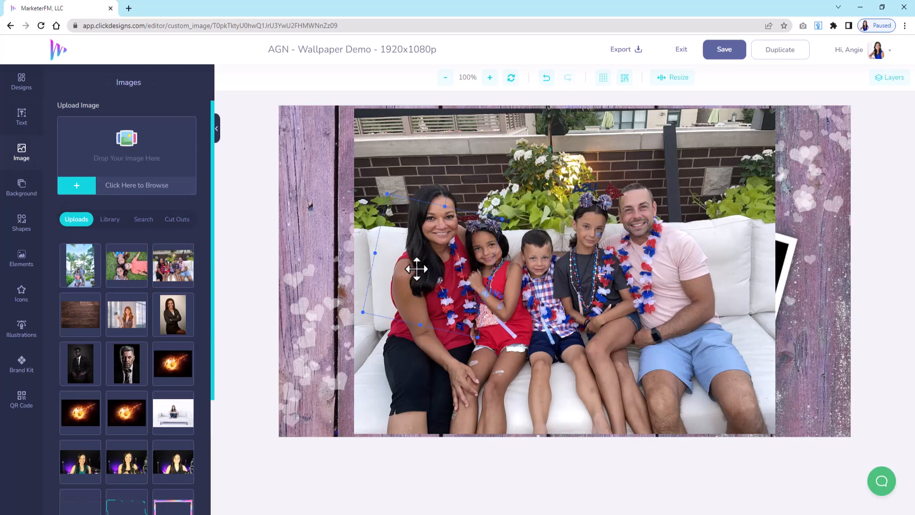
{"action": "left_click", "coordinate": [640, 255]}
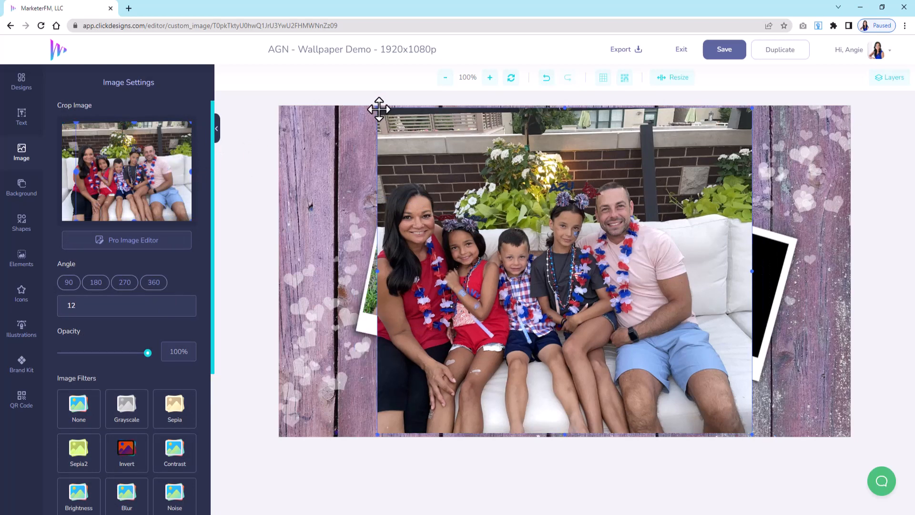
Scale the sofa photo down, rotate it to 16 degrees and place it over the right polaroid frame.
{"action": "left_click_drag", "start_coordinate": [379, 109], "coordinate": [552, 259]}
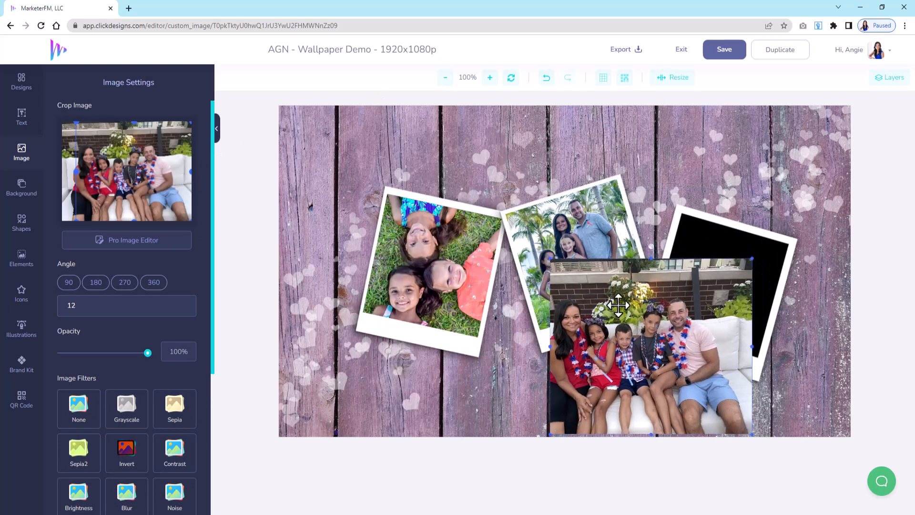
{"action": "left_click_drag", "start_coordinate": [618, 305], "coordinate": [672, 236]}
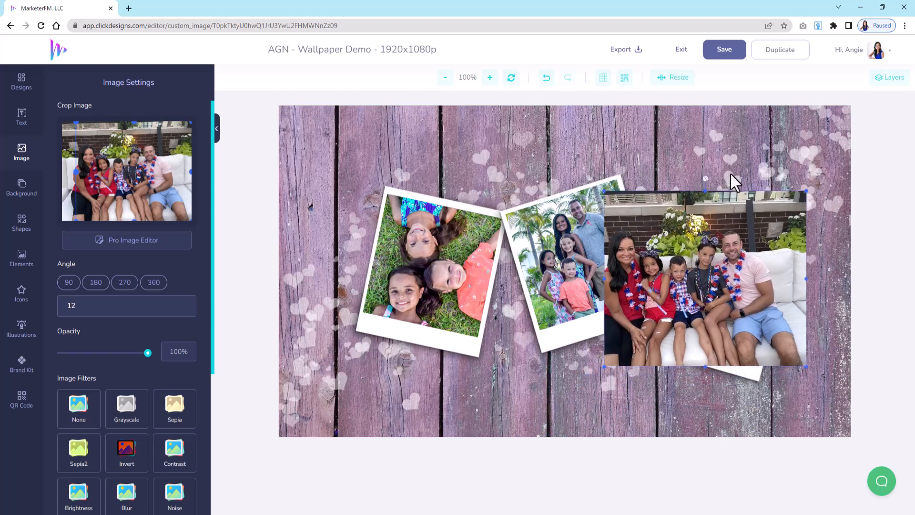
{"action": "left_click_drag", "start_coordinate": [707, 180], "coordinate": [732, 181]}
{"action": "left_click_drag", "start_coordinate": [743, 254], "coordinate": [787, 265]}
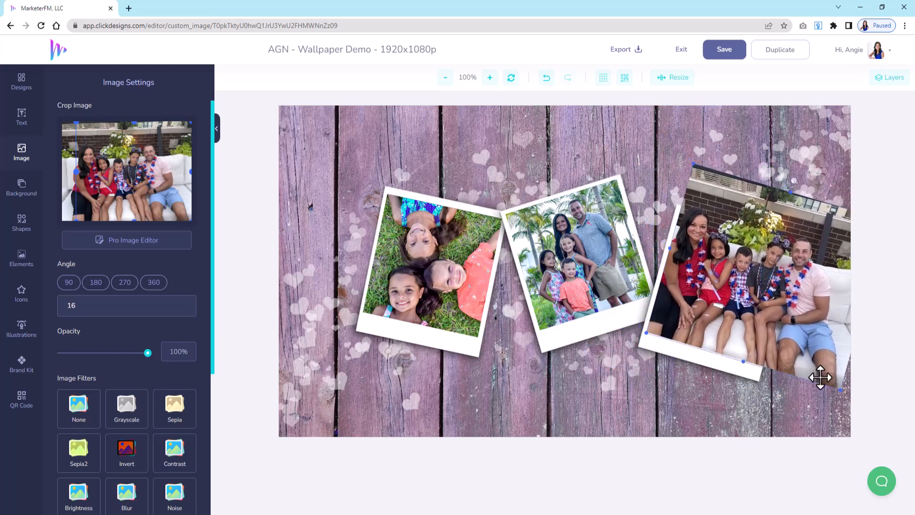
Crop the sofa photo's right side and resize it to fit inside the right polaroid's black area.
{"action": "left_click_drag", "start_coordinate": [840, 390], "coordinate": [750, 328]}
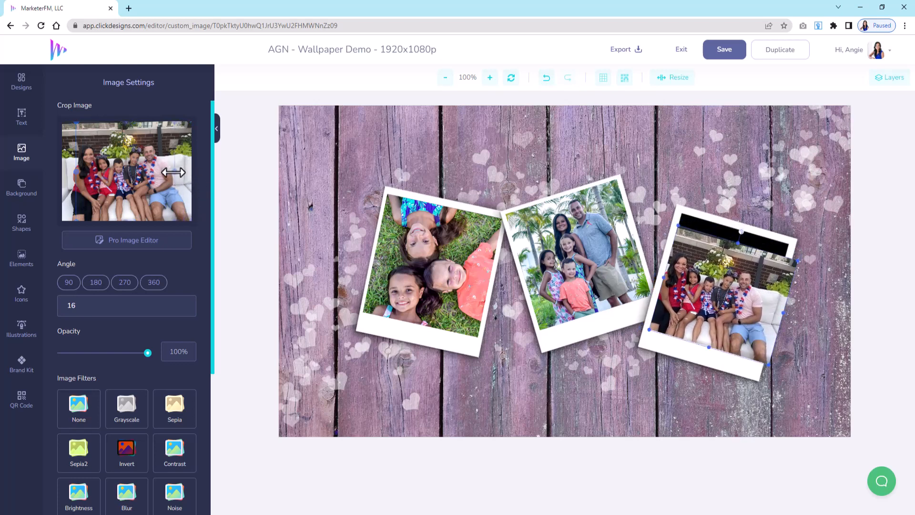
{"action": "left_click", "coordinate": [718, 272]}
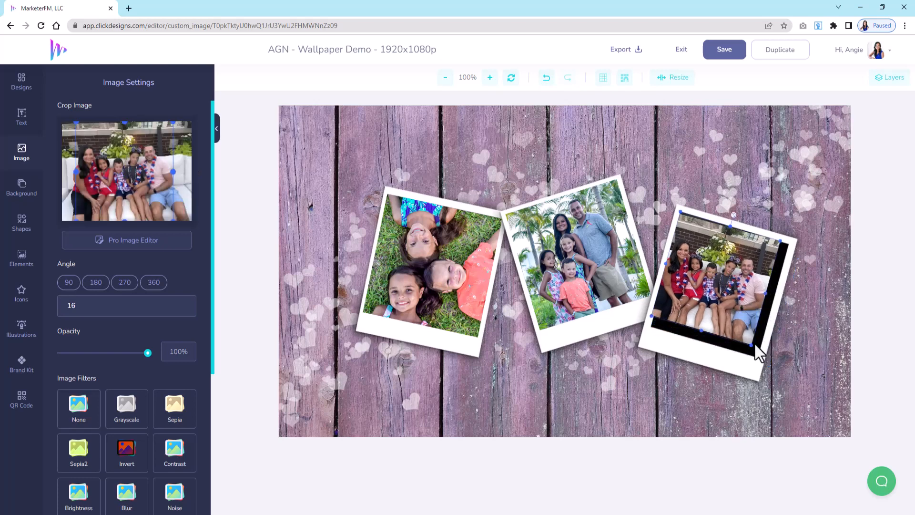
{"action": "left_click_drag", "start_coordinate": [750, 345], "coordinate": [755, 359]}
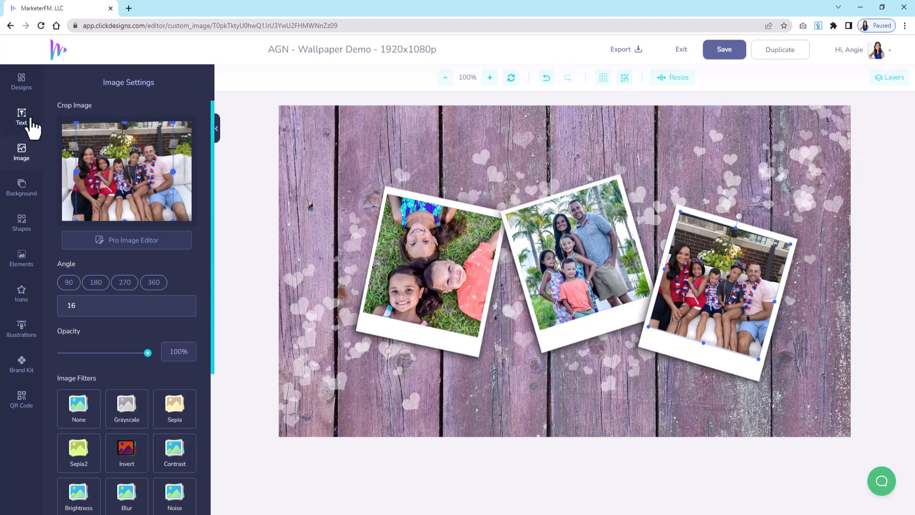
Add a new text layer and replace its placeholder with the family's name as a title.
{"action": "left_click", "coordinate": [13, 130]}
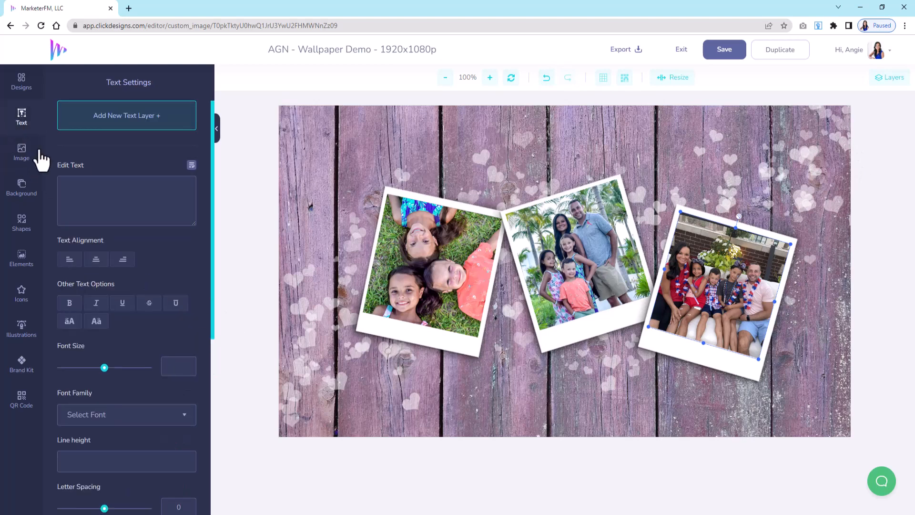
{"action": "left_click", "coordinate": [104, 119]}
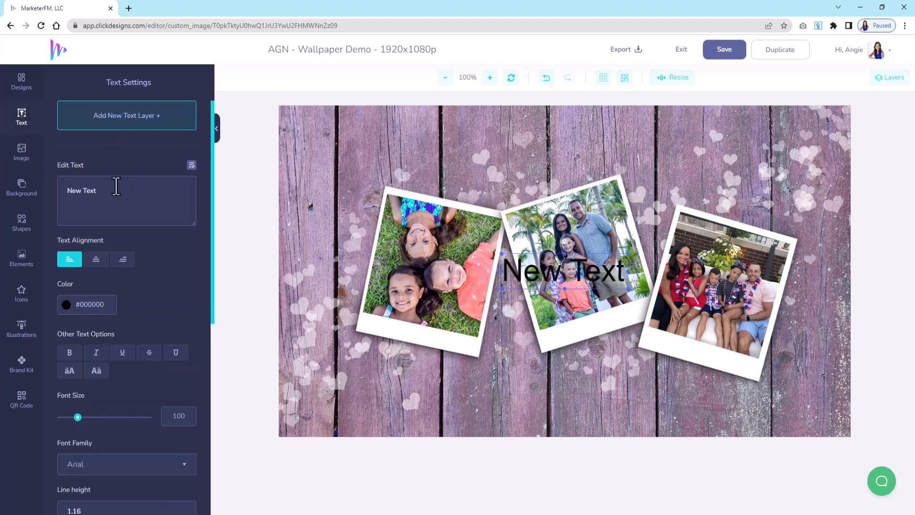
{"action": "left_click_drag", "start_coordinate": [117, 189], "coordinate": [47, 187]}
{"action": "type", "text": "The Norris Family"}
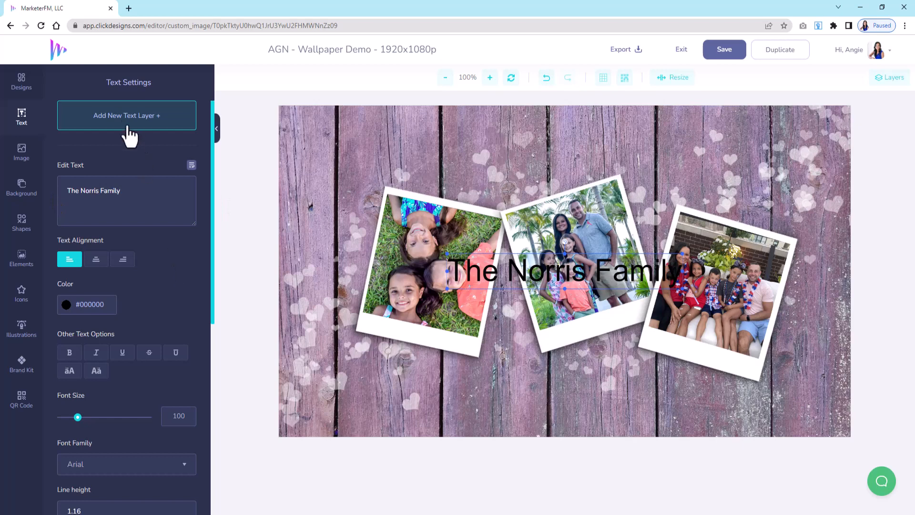
Right-align the family title, color it white (#FFFFFF) and move it below the polaroids.
{"action": "left_click", "coordinate": [122, 259]}
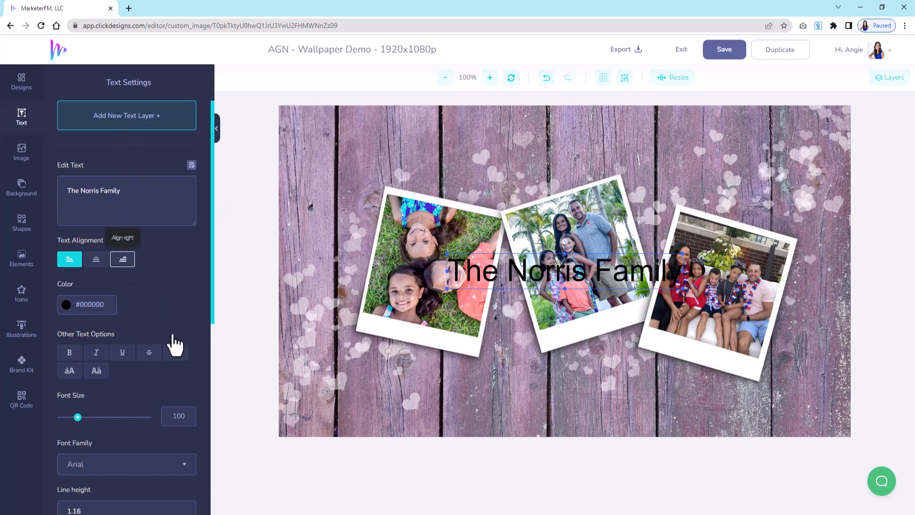
{"action": "left_click", "coordinate": [66, 305]}
{"action": "left_click_drag", "start_coordinate": [88, 338], "coordinate": [59, 318]}
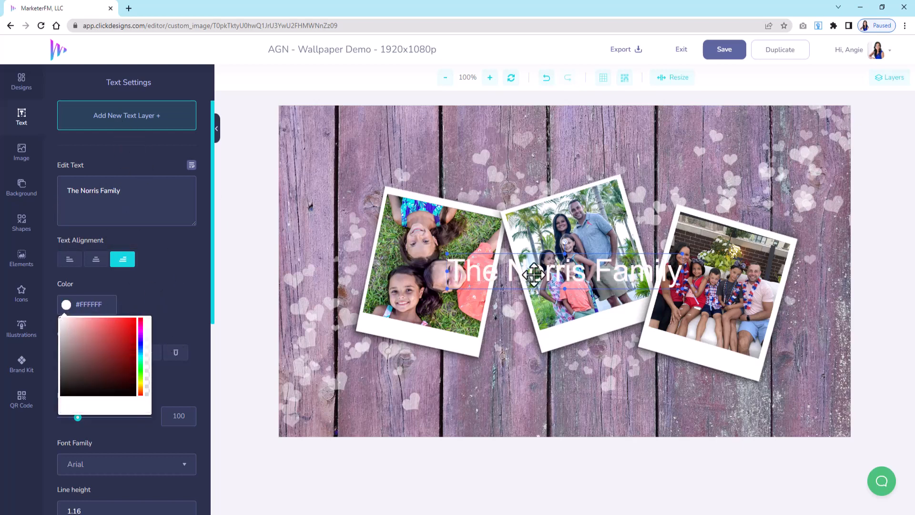
{"action": "left_click_drag", "start_coordinate": [535, 275], "coordinate": [538, 380]}
Set the family title's font to Brightwall and shift the text slightly lower beneath the polaroids.
{"action": "scroll", "coordinate": [102, 418], "scroll_direction": "down", "scroll_amount": 3}
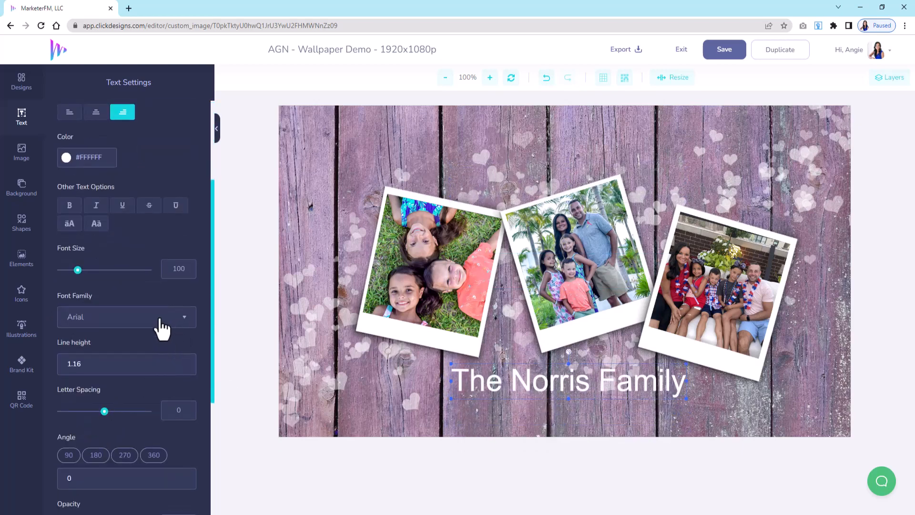
{"action": "left_click", "coordinate": [180, 323]}
{"action": "scroll", "coordinate": [138, 443], "scroll_direction": "down", "scroll_amount": 5}
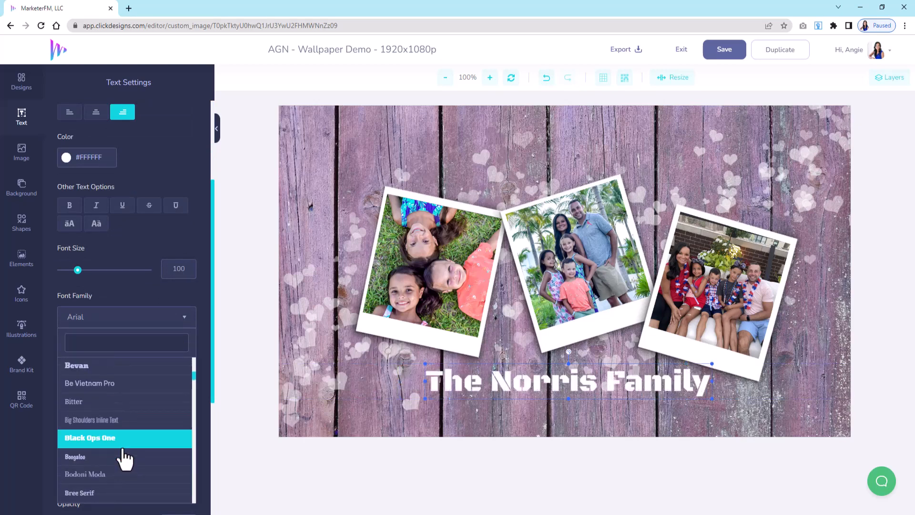
{"action": "scroll", "coordinate": [125, 458], "scroll_direction": "down", "scroll_amount": 2}
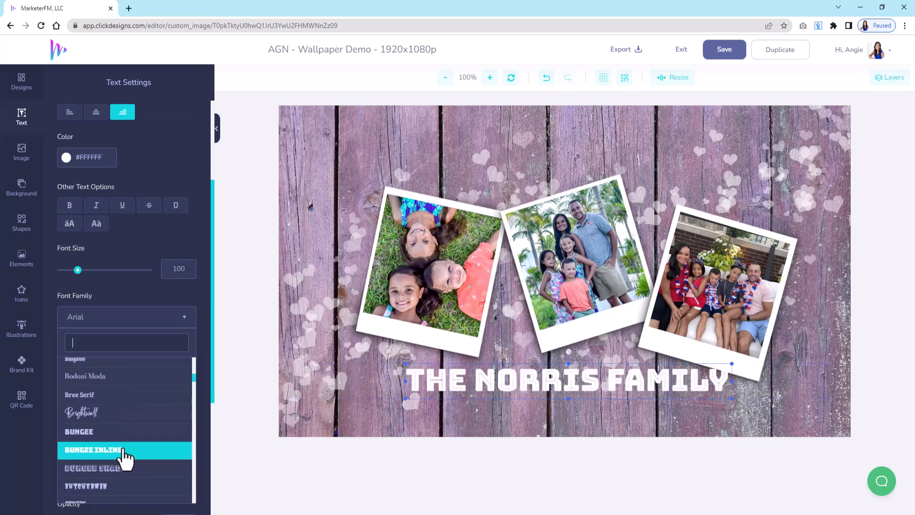
{"action": "left_click", "coordinate": [125, 414]}
{"action": "left_click_drag", "start_coordinate": [590, 387], "coordinate": [591, 402]}
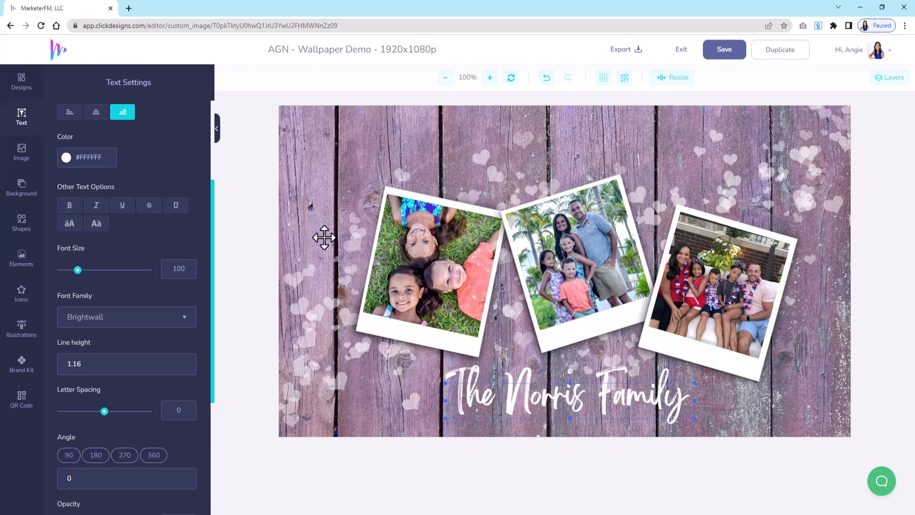
Search the shapes for "arrow", add the thick-headed feathered arrow and place it above the middle polaroid.
{"action": "left_click", "coordinate": [23, 224]}
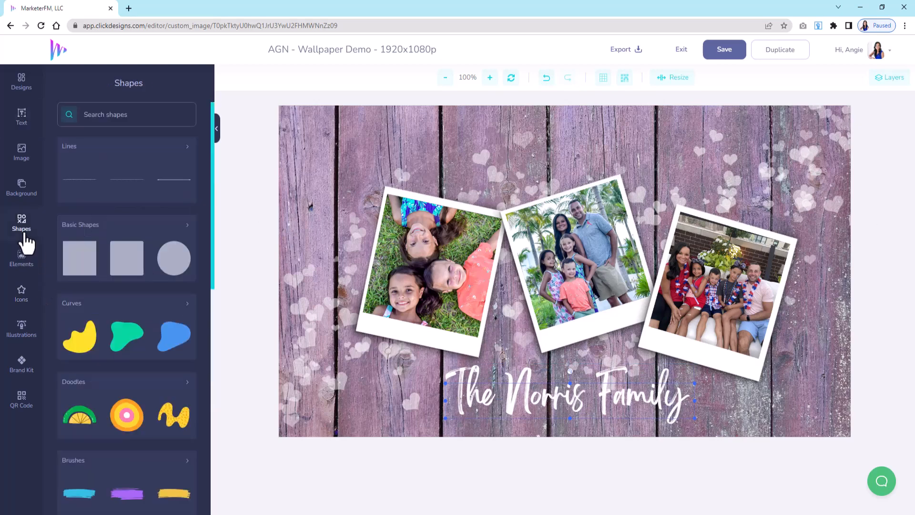
{"action": "left_click", "coordinate": [151, 120]}
{"action": "type", "text": "atr"}
{"action": "key", "text": "Return"}
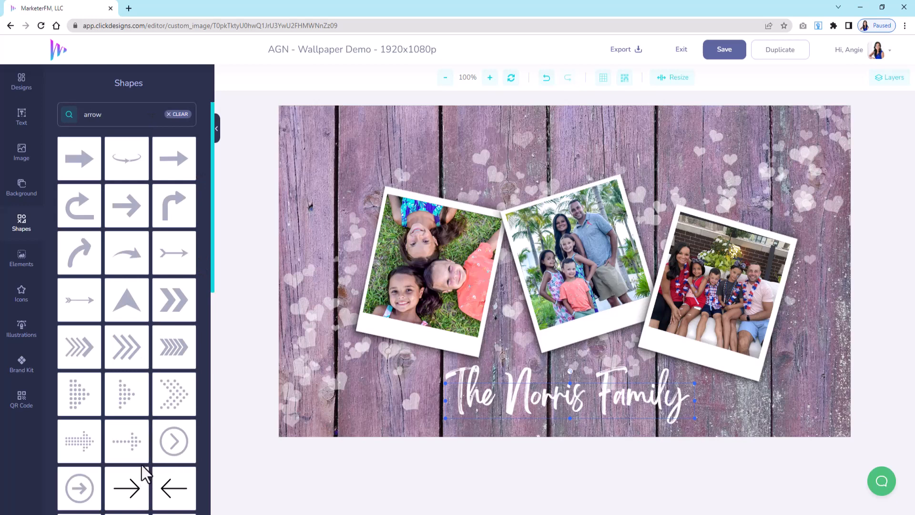
{"action": "left_click", "coordinate": [86, 310]}
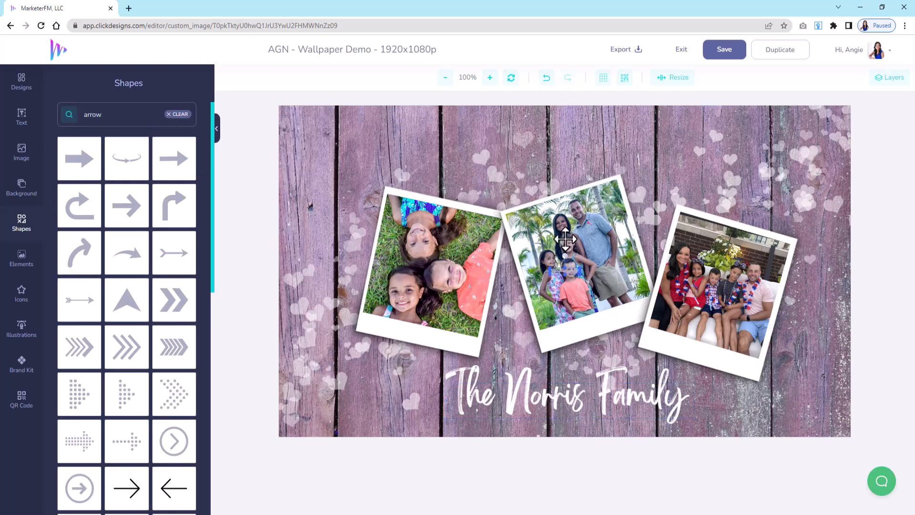
{"action": "left_click_drag", "start_coordinate": [565, 240], "coordinate": [633, 150]}
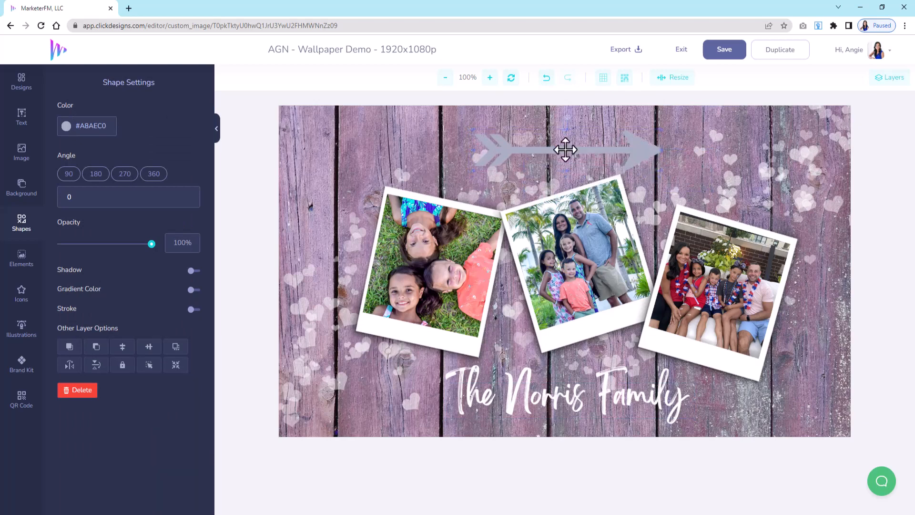
Color the arrow white (#FFFFFF) and scale it down above the middle polaroid.
{"action": "left_click", "coordinate": [67, 127]}
{"action": "left_click_drag", "start_coordinate": [75, 151], "coordinate": [52, 137]}
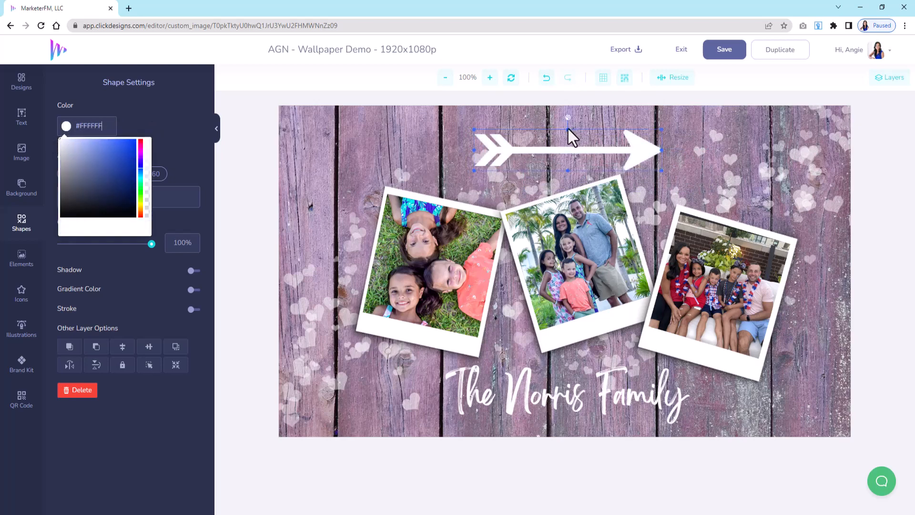
{"action": "left_click_drag", "start_coordinate": [661, 170], "coordinate": [579, 157]}
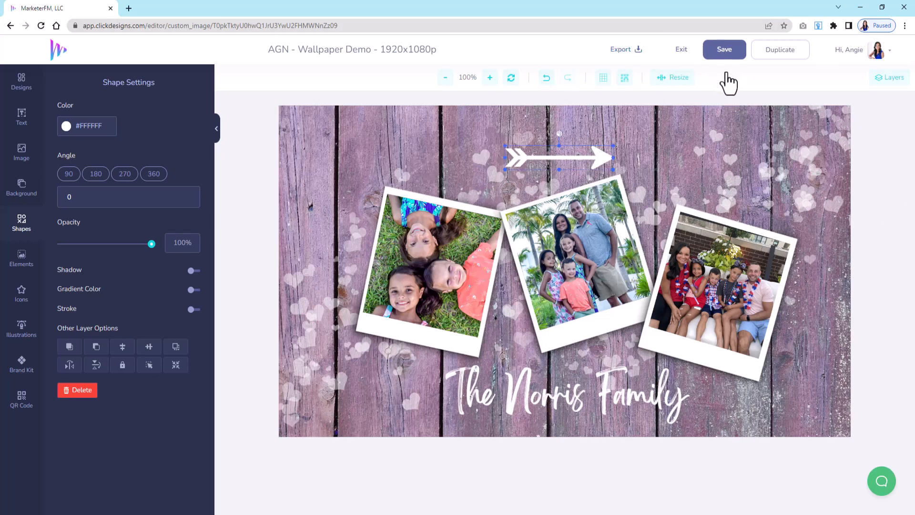
Export the wallpaper design as a PNG at 300 DPI without a watermark.
{"action": "left_click", "coordinate": [638, 51]}
{"action": "left_click", "coordinate": [623, 53]}
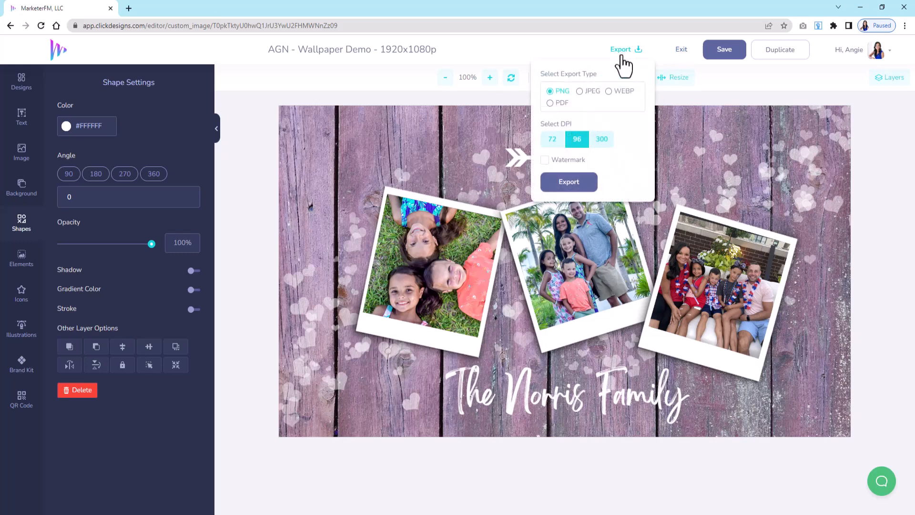
{"action": "left_click", "coordinate": [603, 142]}
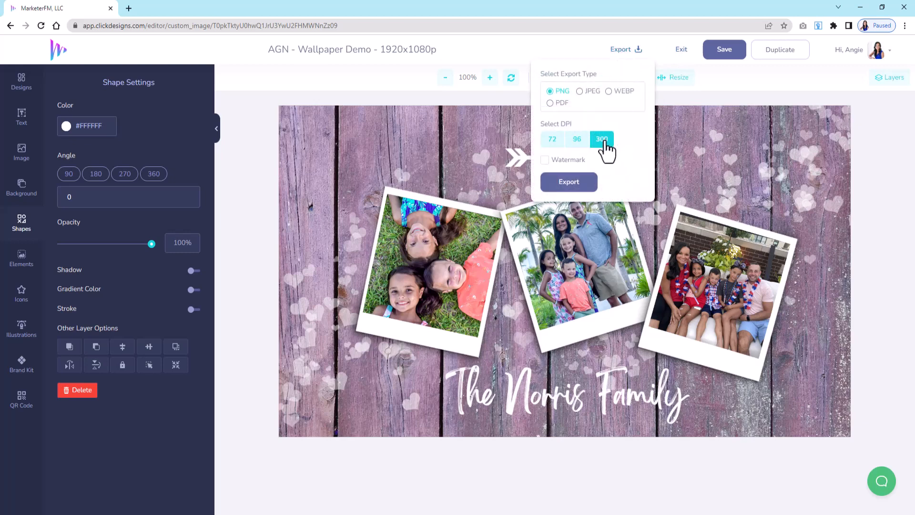
{"action": "left_click", "coordinate": [584, 185]}
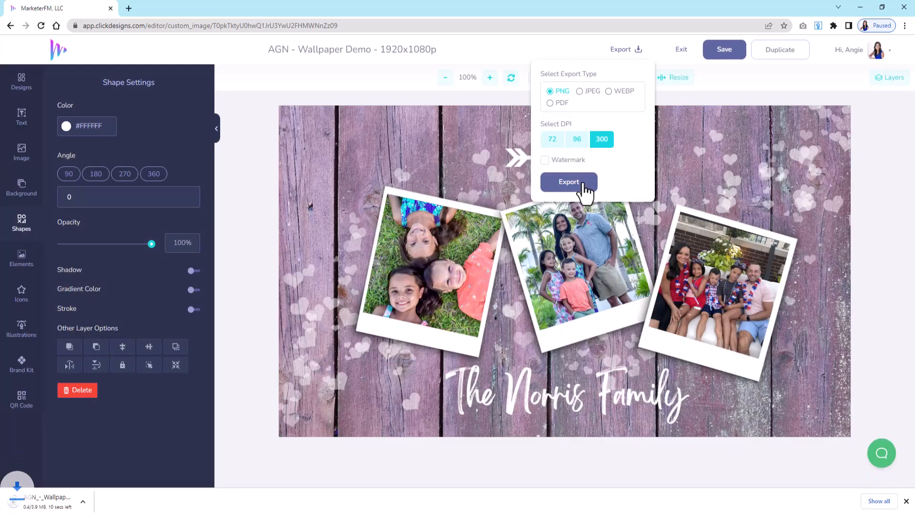
{"action": "left_click", "coordinate": [444, 99]}
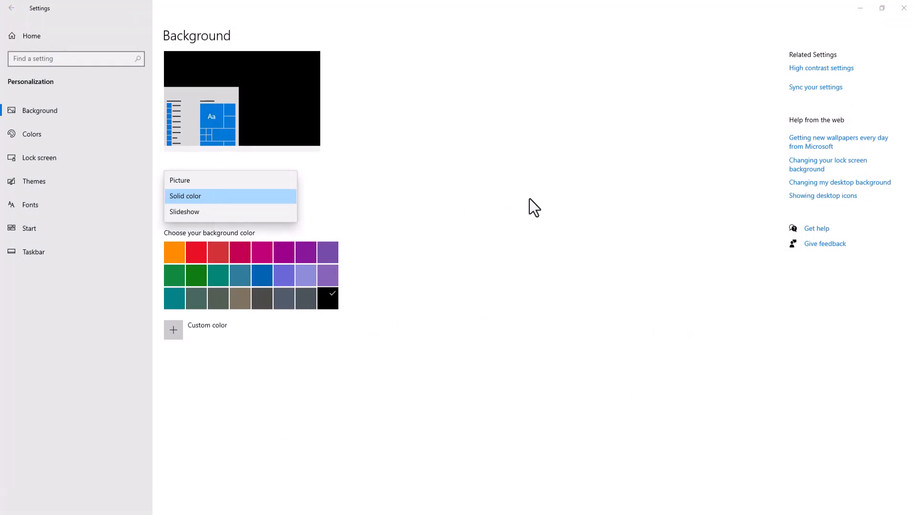
In the Windows background settings, set the background type to Picture and choose the exported wallpaper PNG as the desktop image.
{"action": "left_click", "coordinate": [188, 182]}
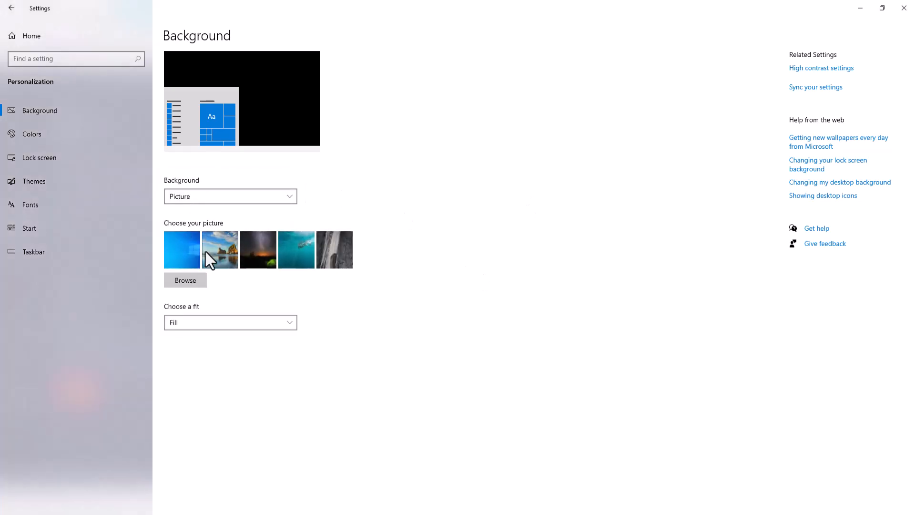
{"action": "left_click", "coordinate": [190, 281]}
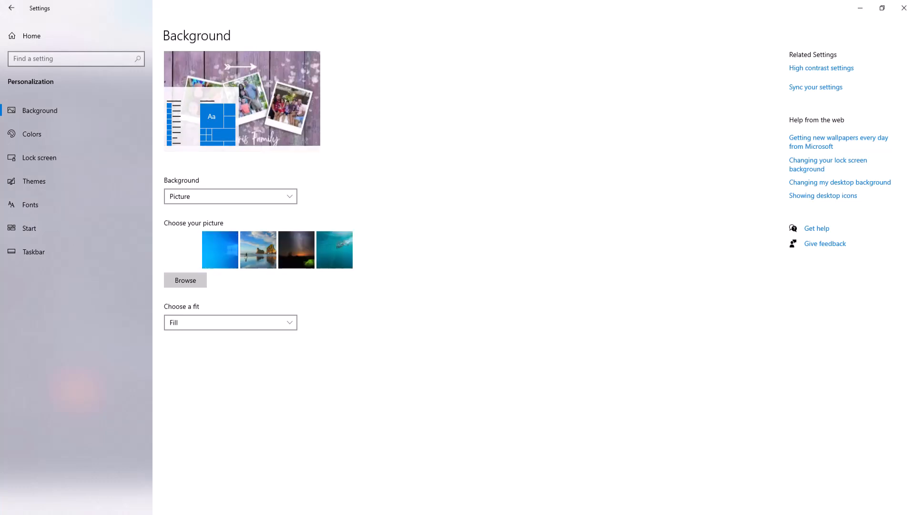
Minimize the settings, browser and presentation windows to view the wallpaper on the desktop.
{"action": "left_click", "coordinate": [862, 9]}
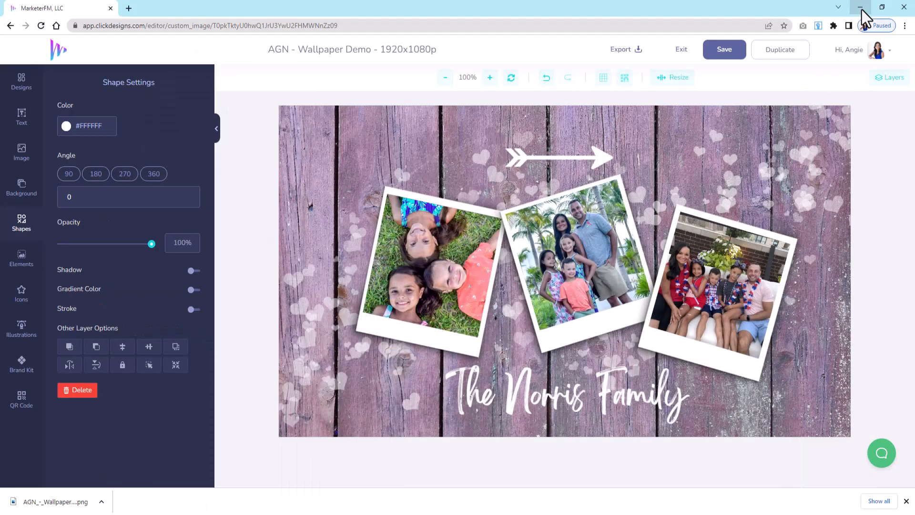
{"action": "left_click", "coordinate": [861, 8]}
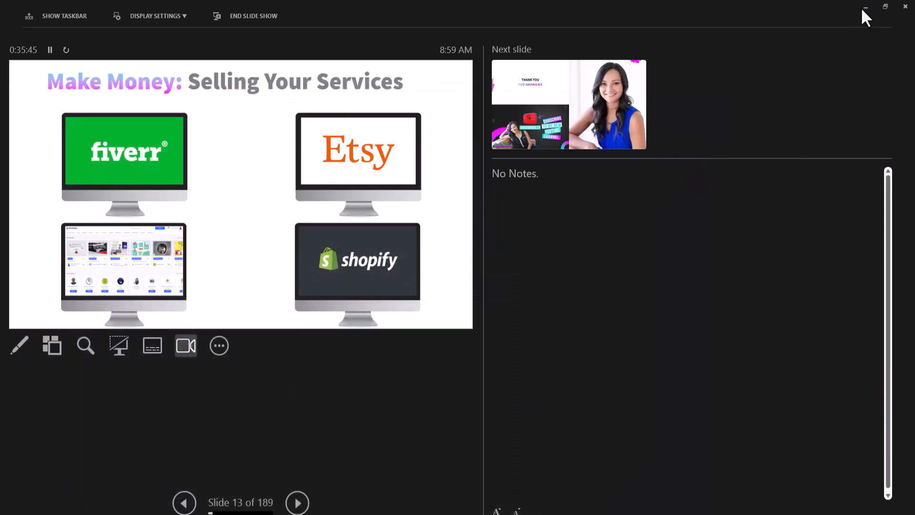
{"action": "left_click", "coordinate": [865, 6]}
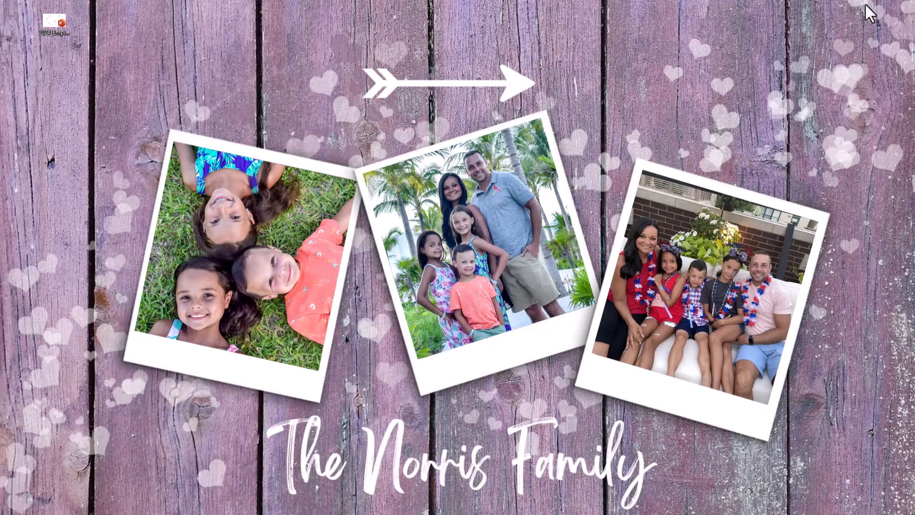